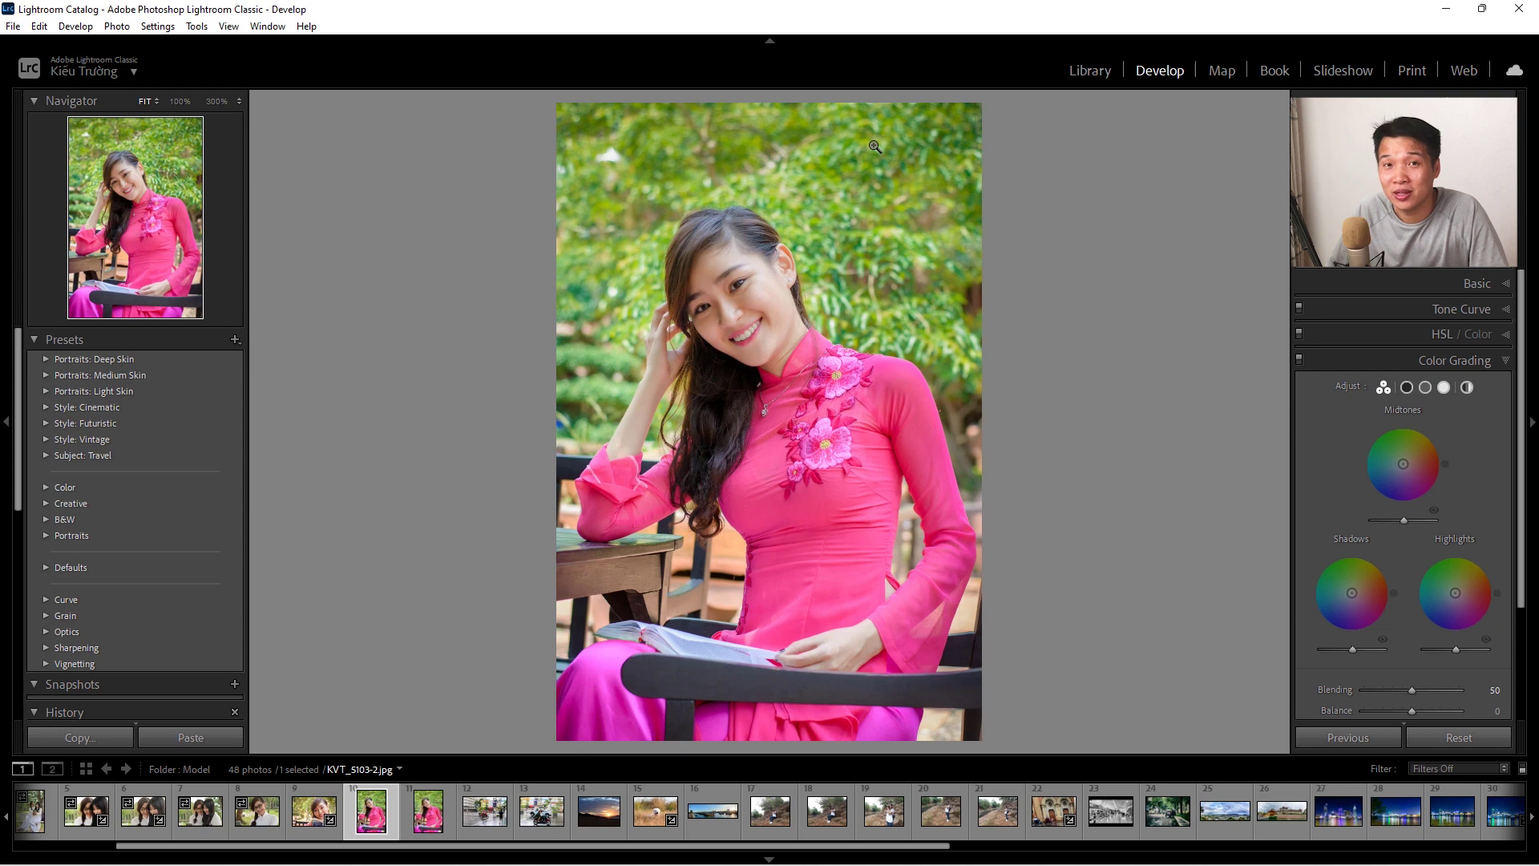
Back in Develop, expand the Effects panel and toggle its switch off and back on.
left_click(1090, 71)
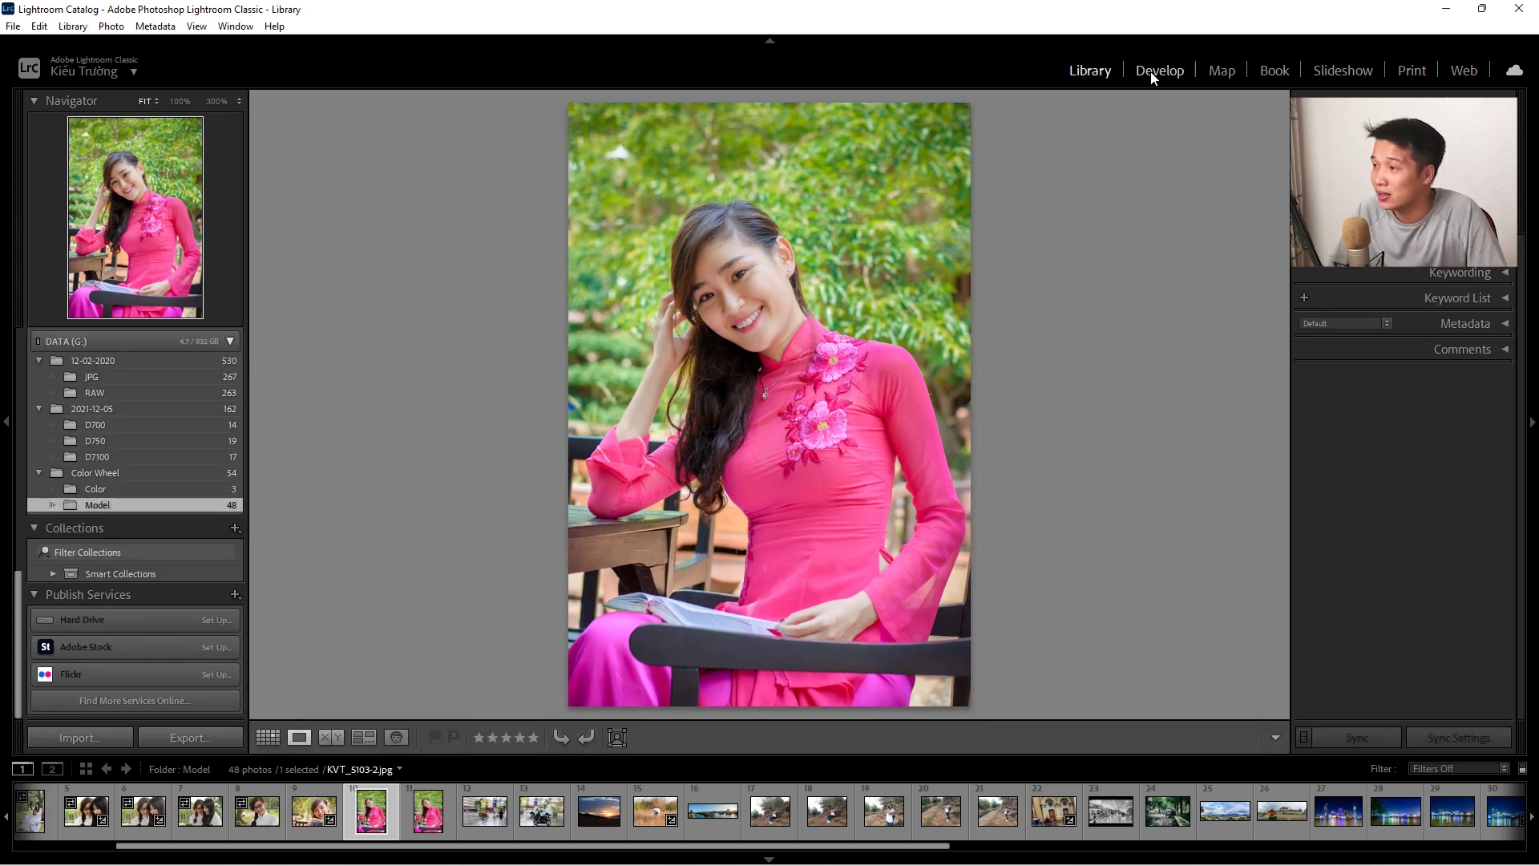
left_click(1151, 70)
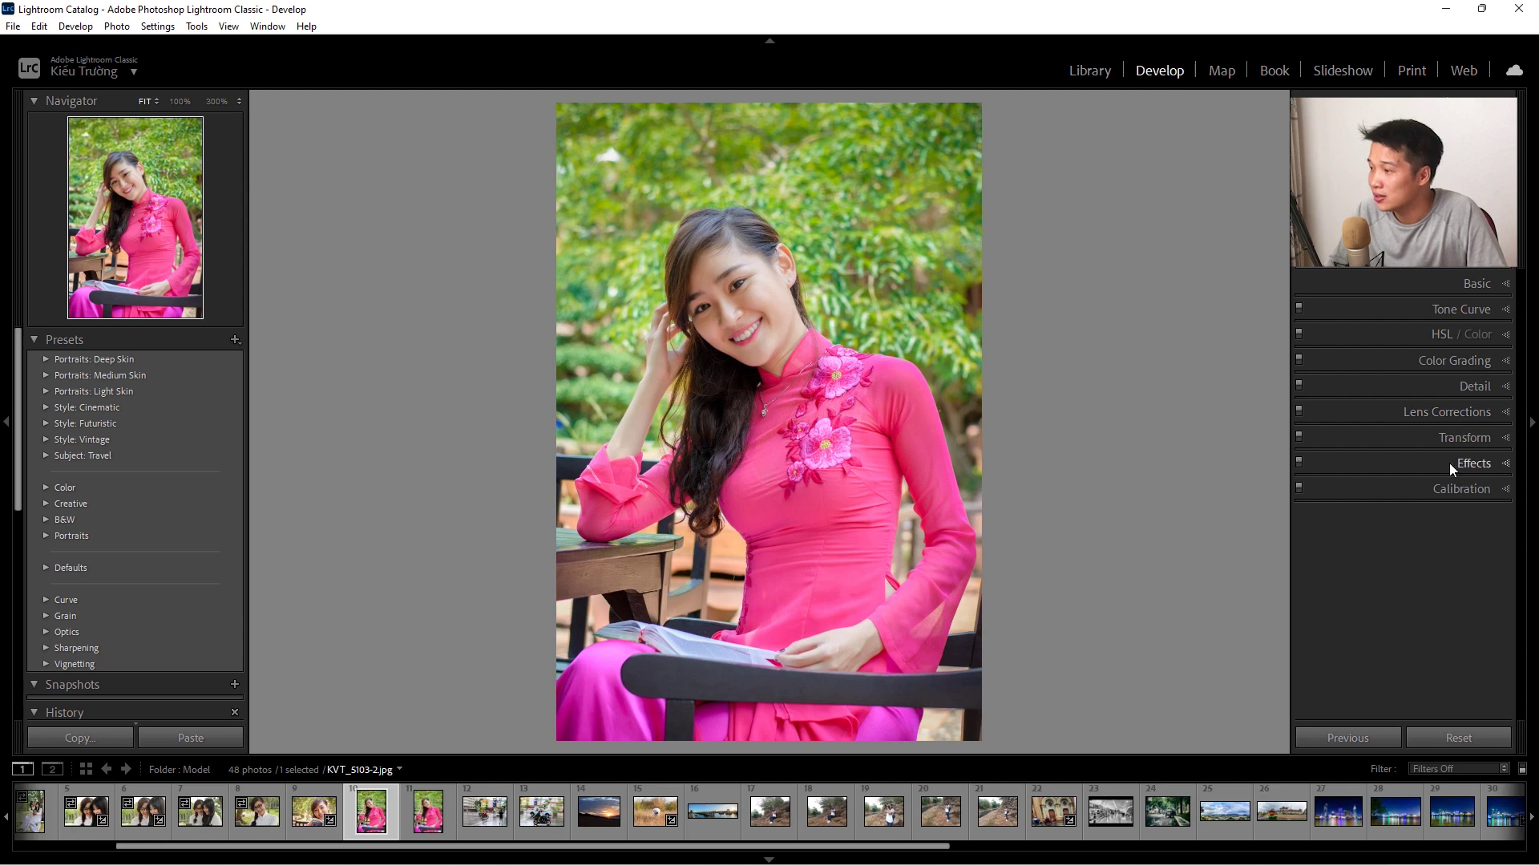
left_click(1503, 465)
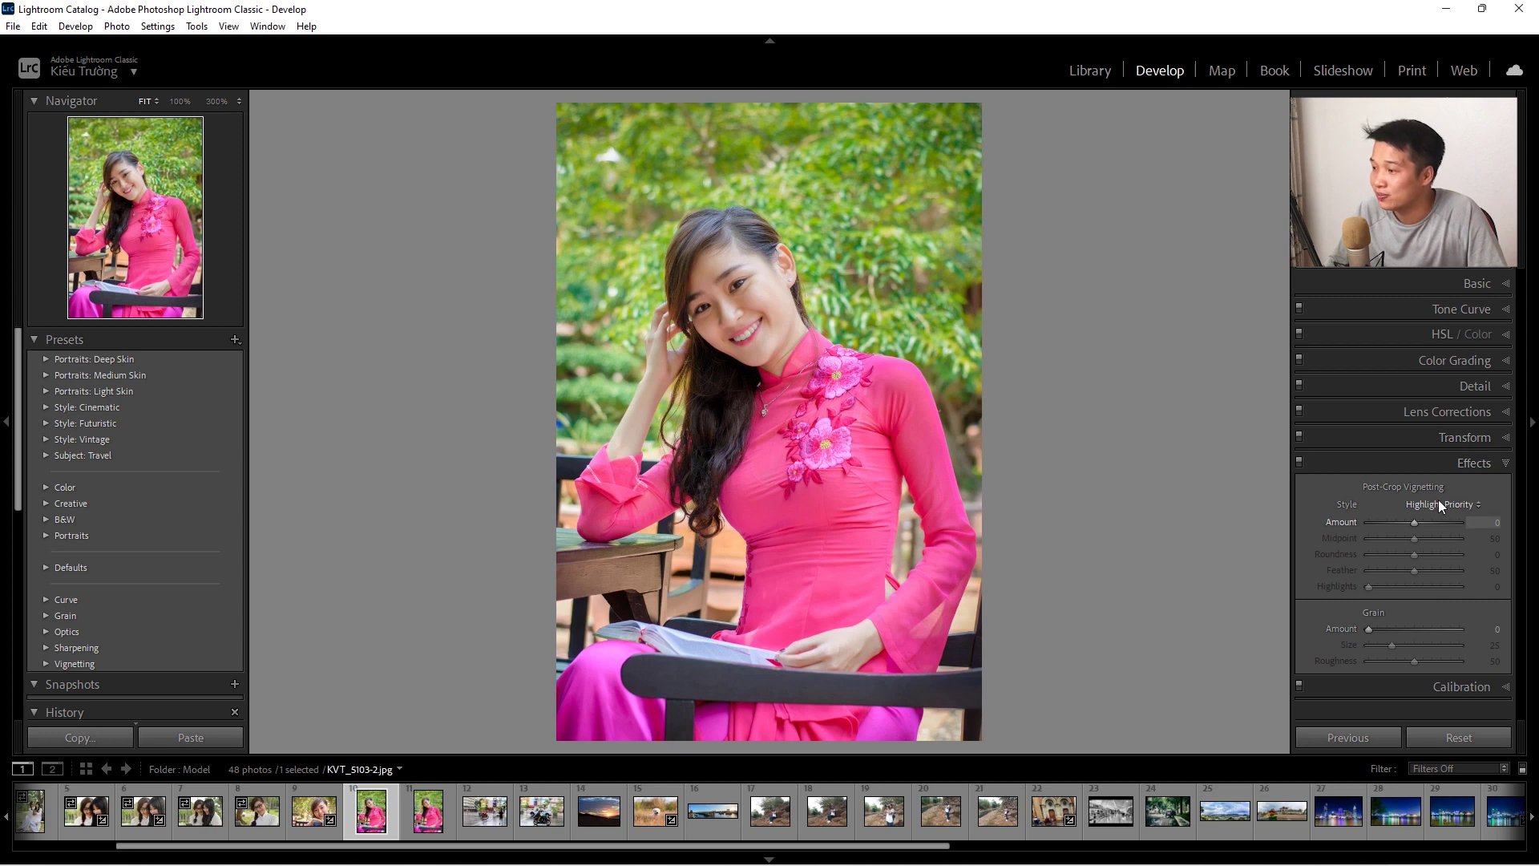
left_click(1299, 462)
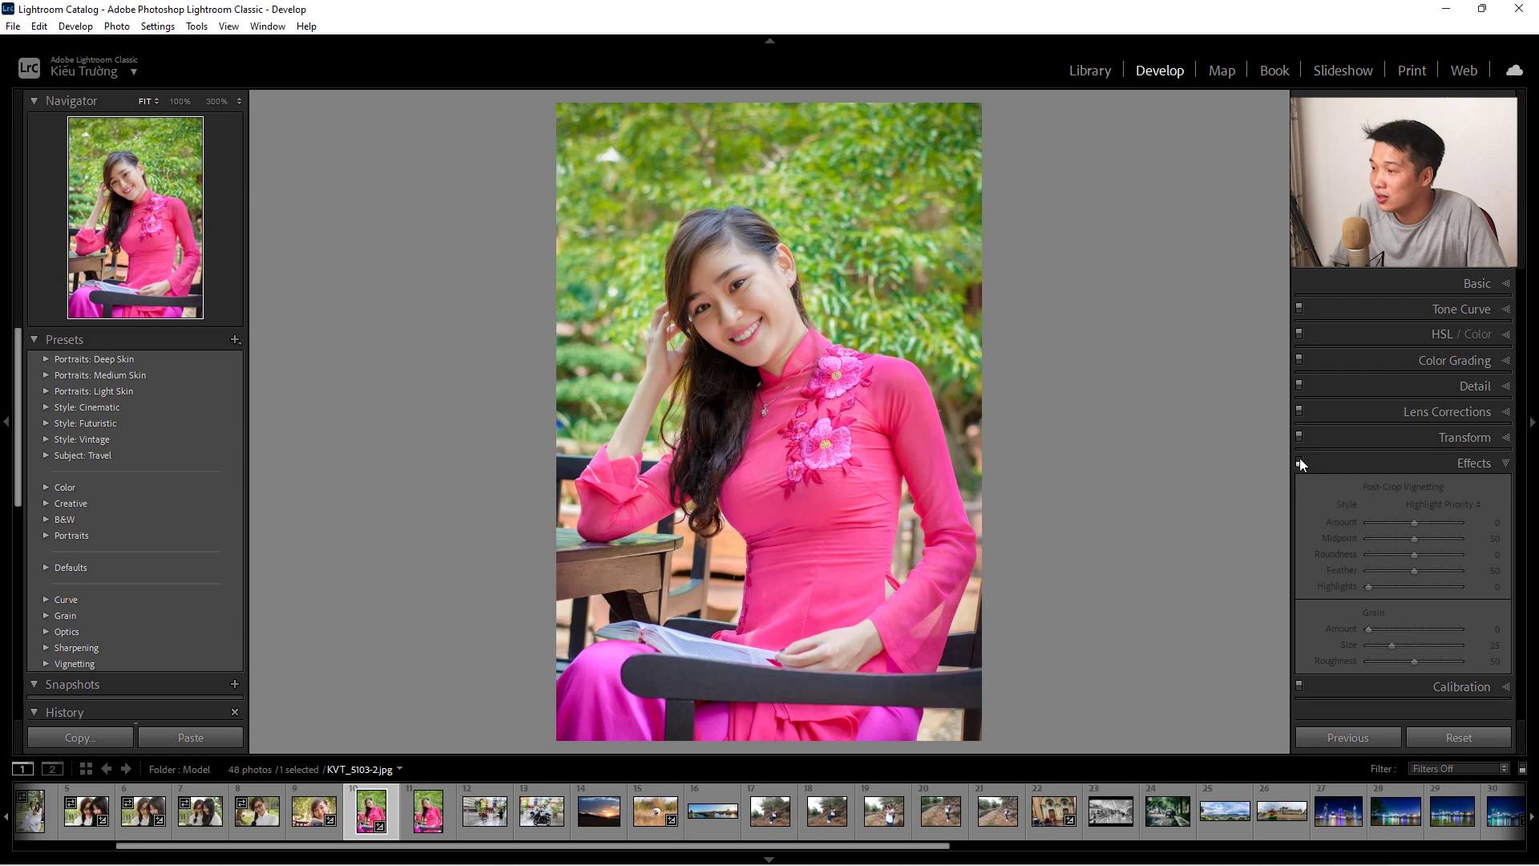
left_click(1300, 461)
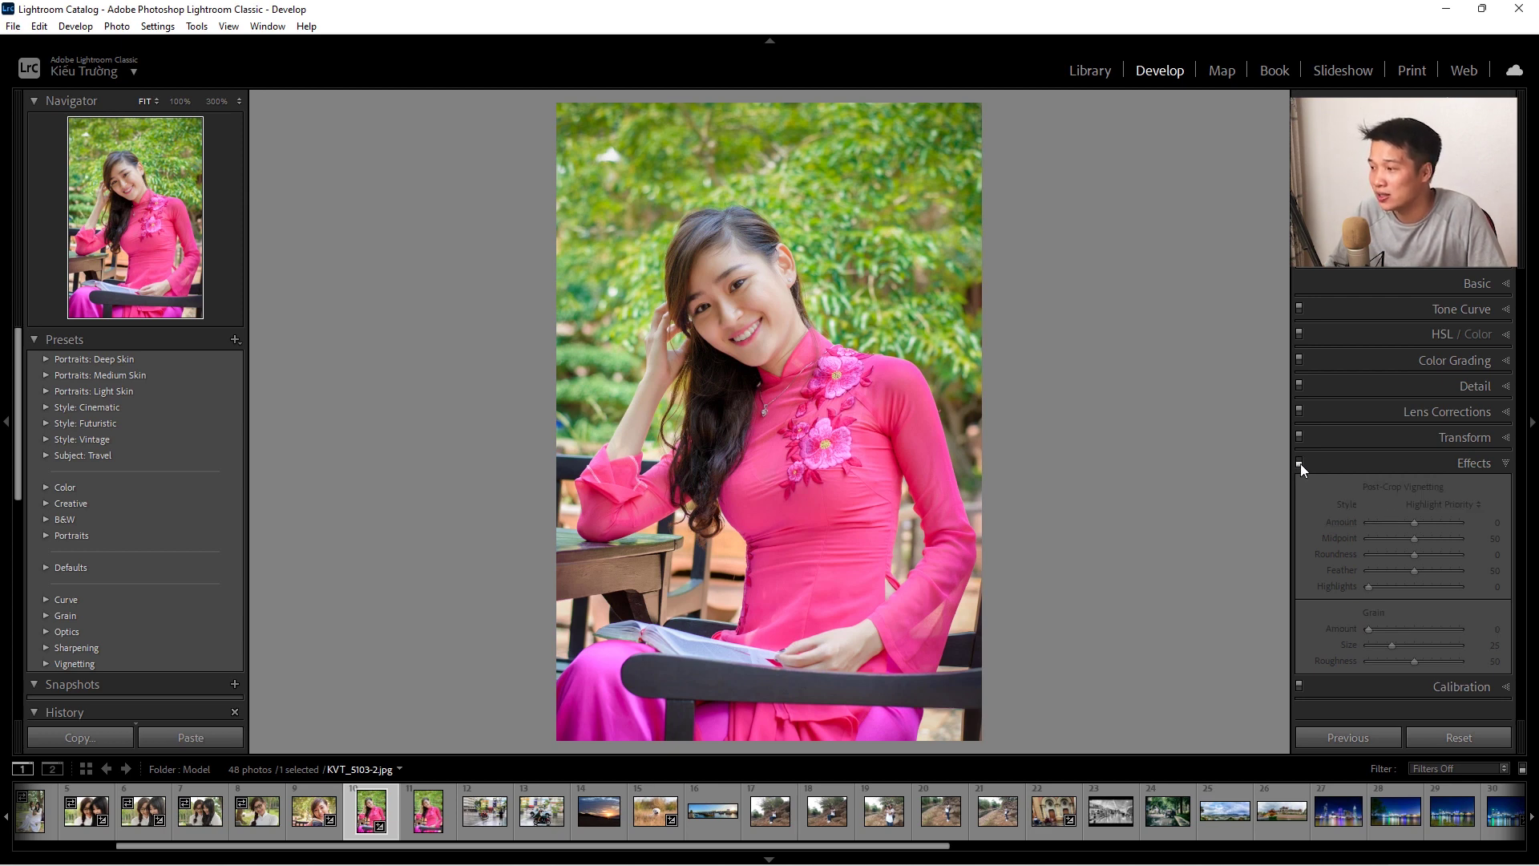
left_click(1299, 463)
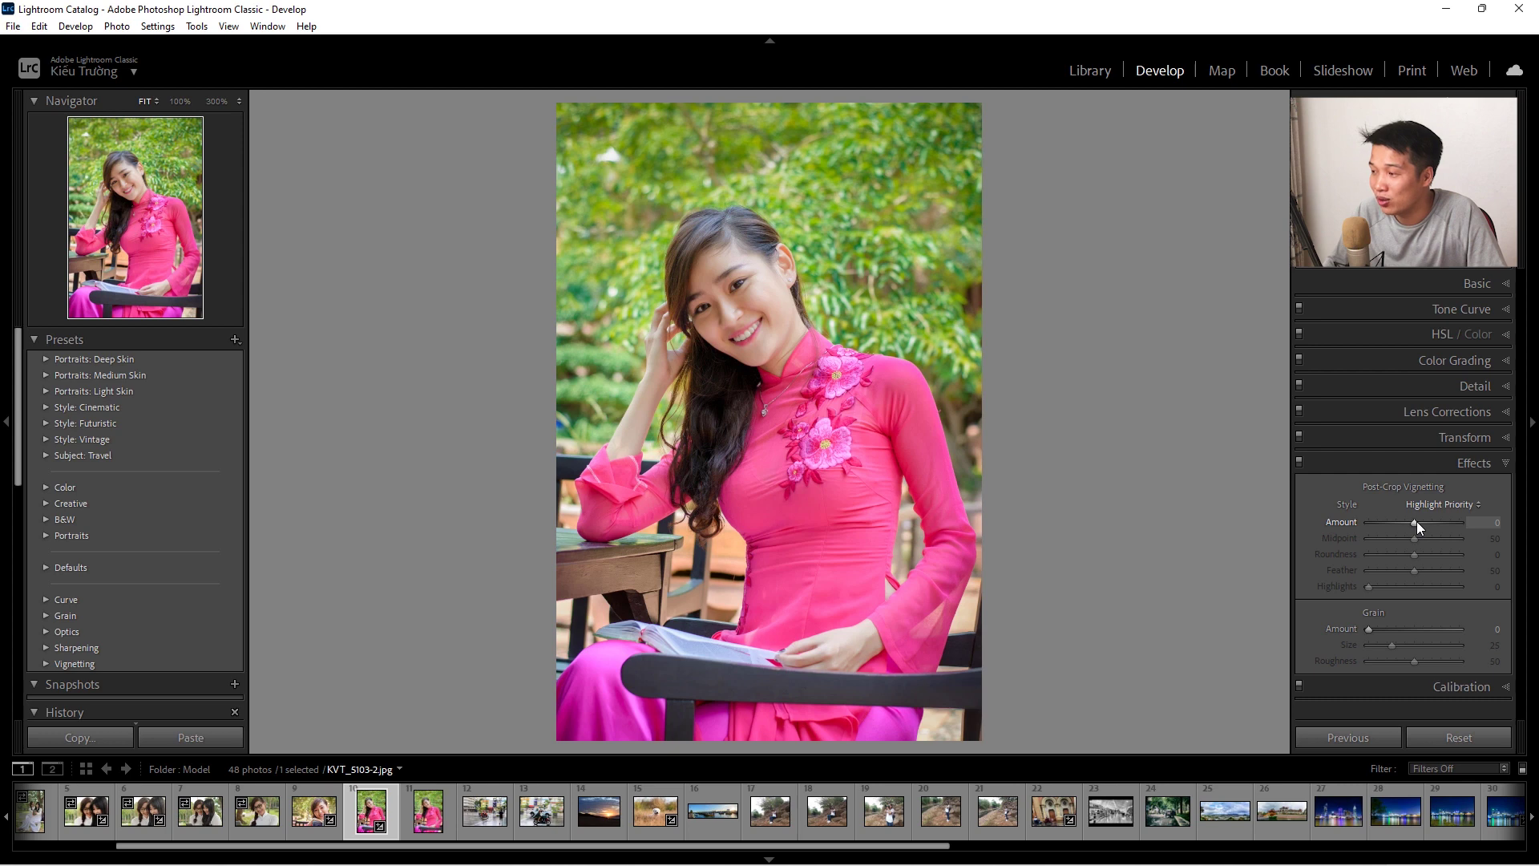
Set Post-Crop Vignetting Midpoint to 66 and Amount to -100 after trying other amounts and roundness.
mouse_move(1416, 521)
left_mouse_down()
mouse_move(1365, 521)
mouse_move(1409, 522)
left_mouse_up()
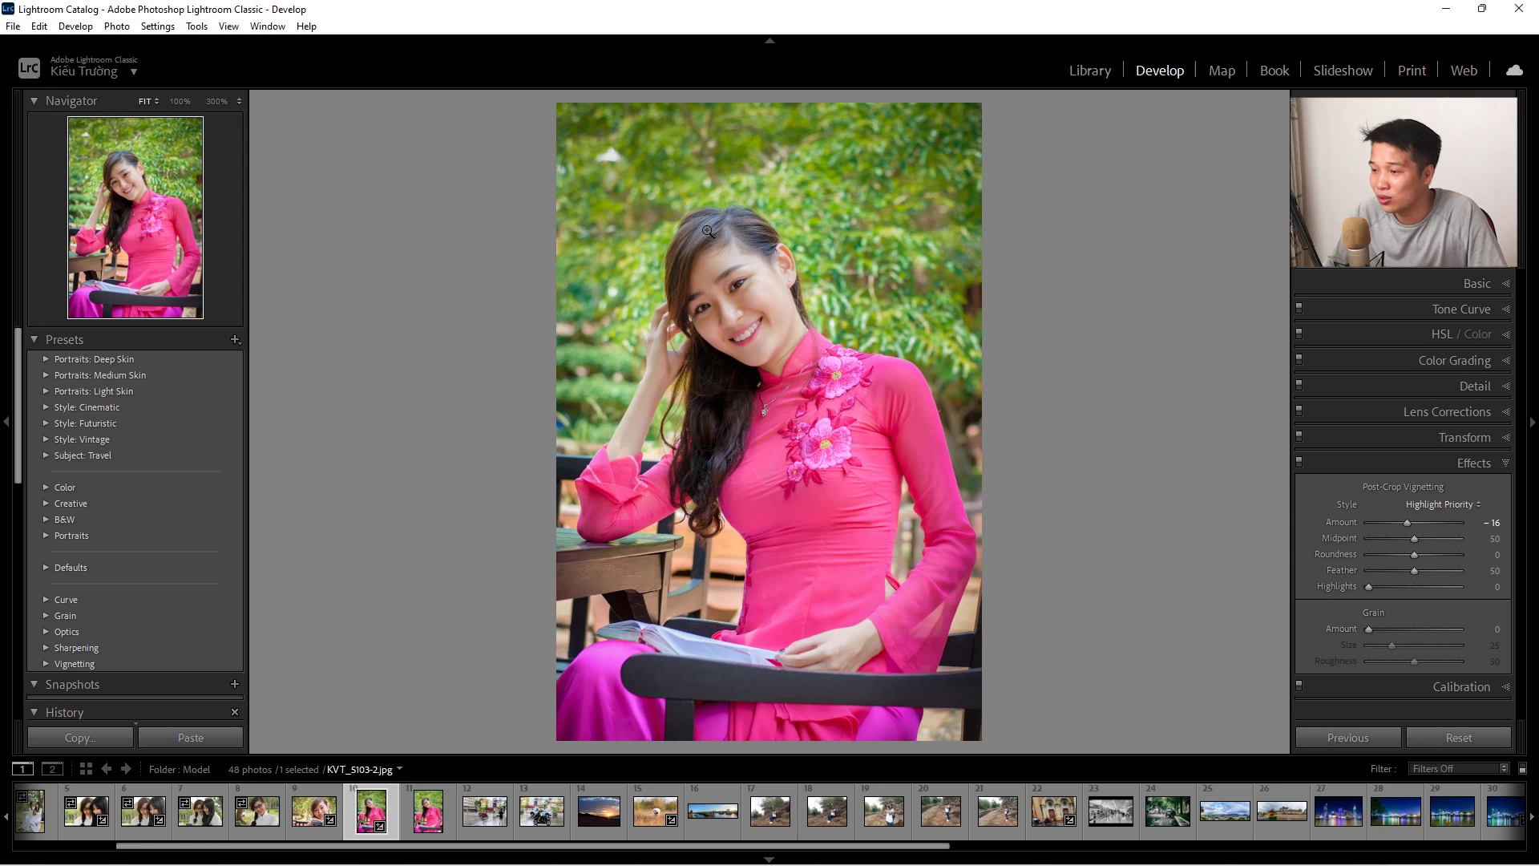
double_click(1412, 523)
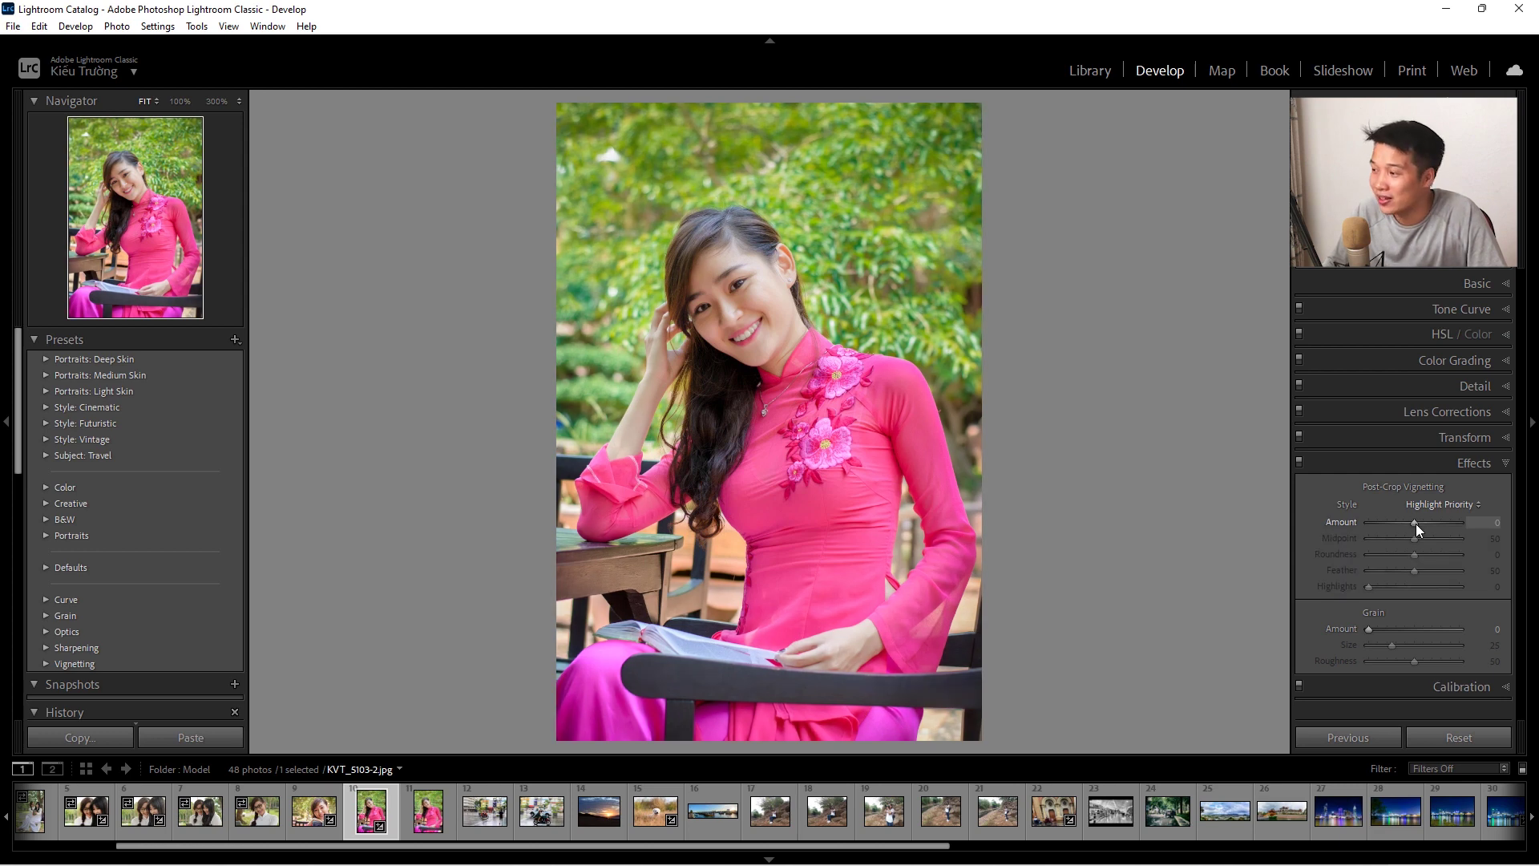
mouse_move(1415, 523)
left_mouse_down()
mouse_move(1466, 524)
mouse_move(1403, 525)
left_mouse_up()
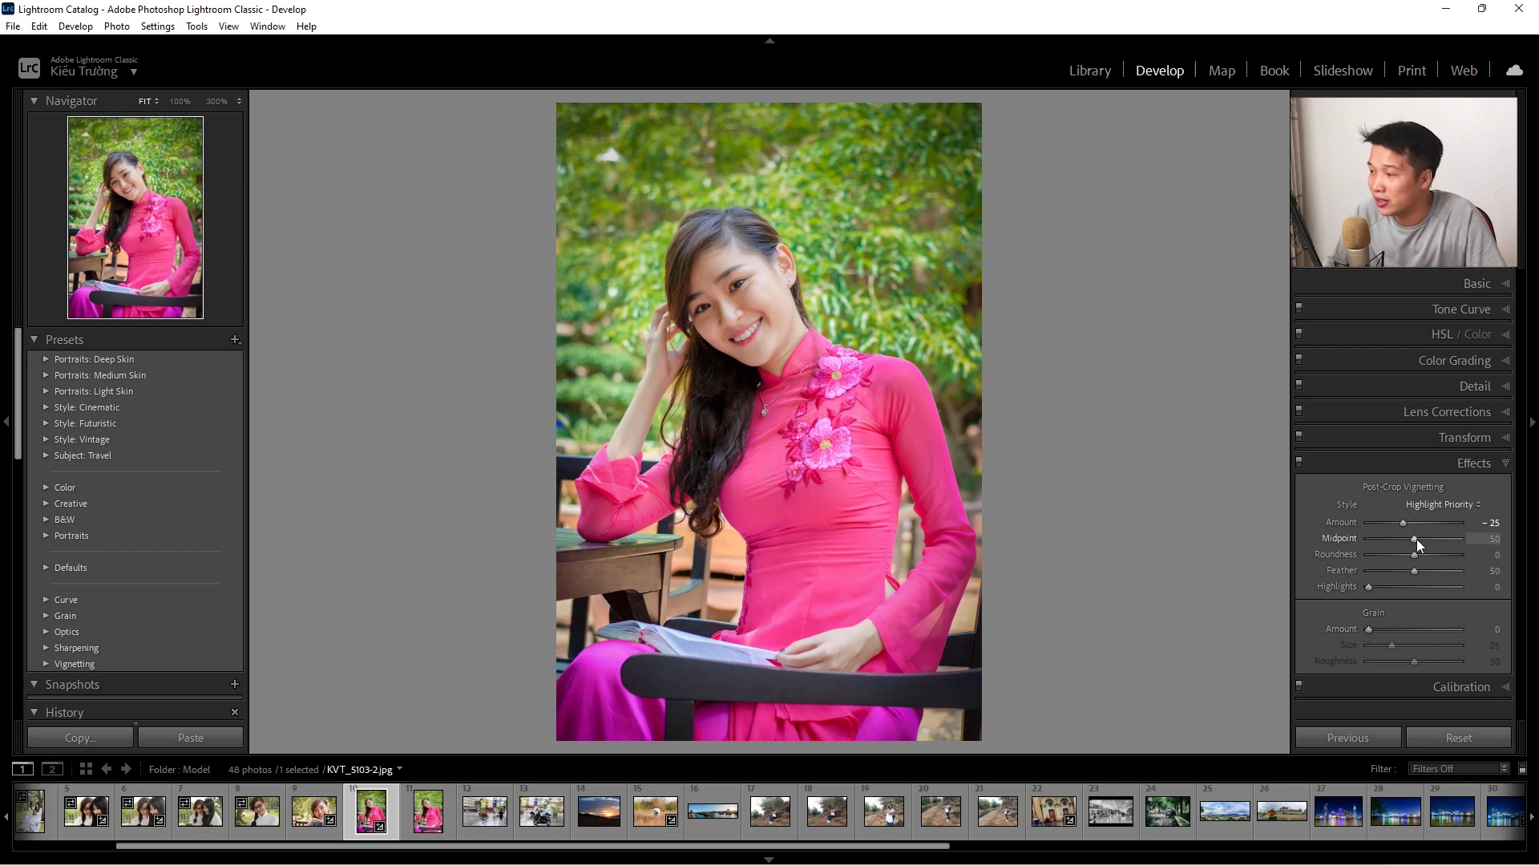
left_click_drag(1415, 539, 1353, 545)
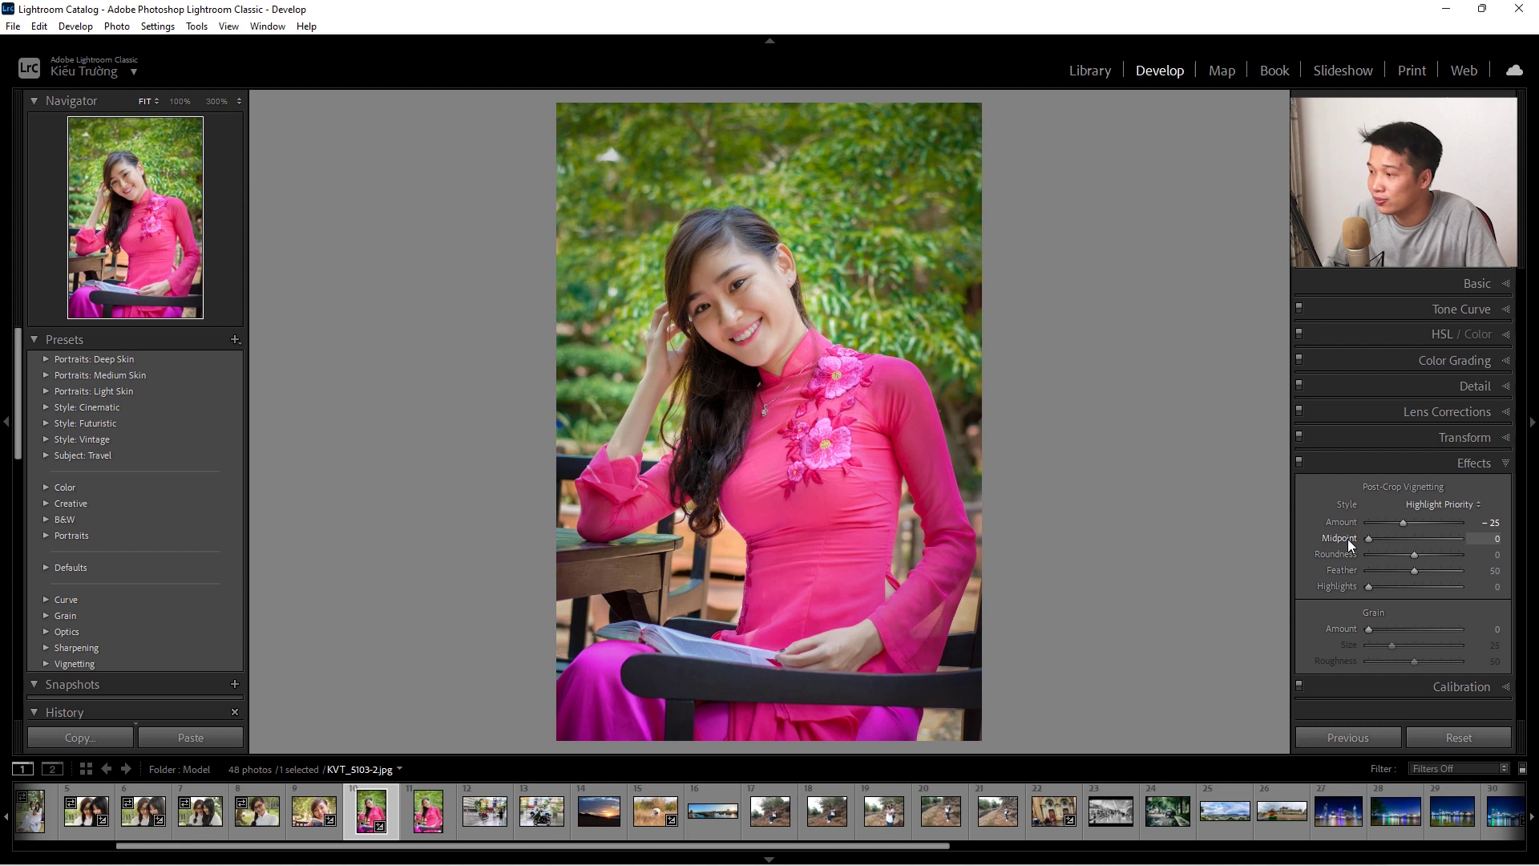
left_click_drag(1378, 536, 1432, 534)
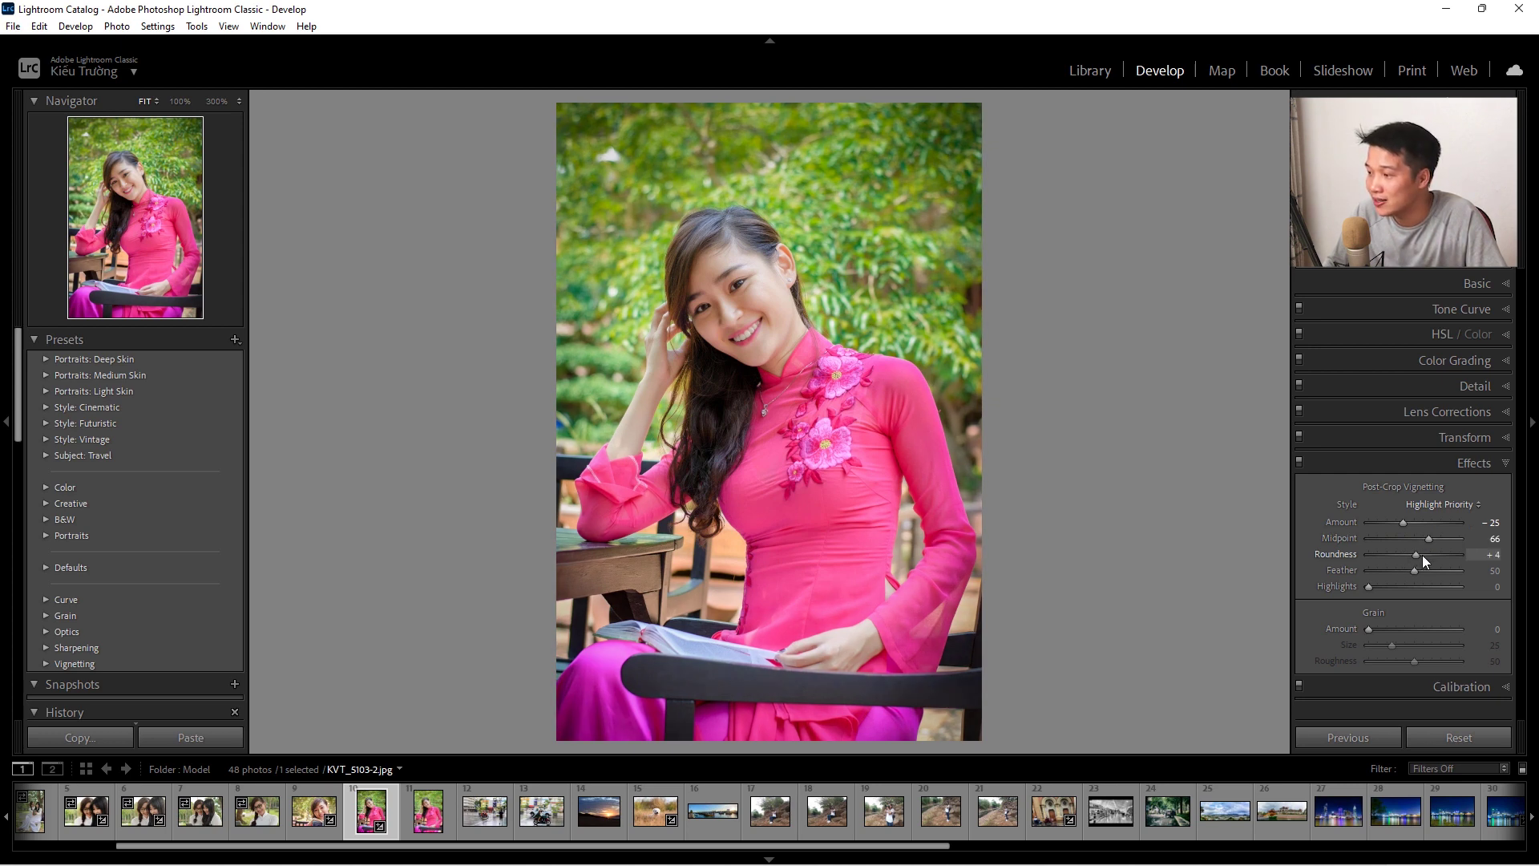
mouse_move(1471, 559)
left_mouse_down()
mouse_move(1354, 556)
mouse_move(1396, 555)
left_mouse_up()
double_click(1398, 555)
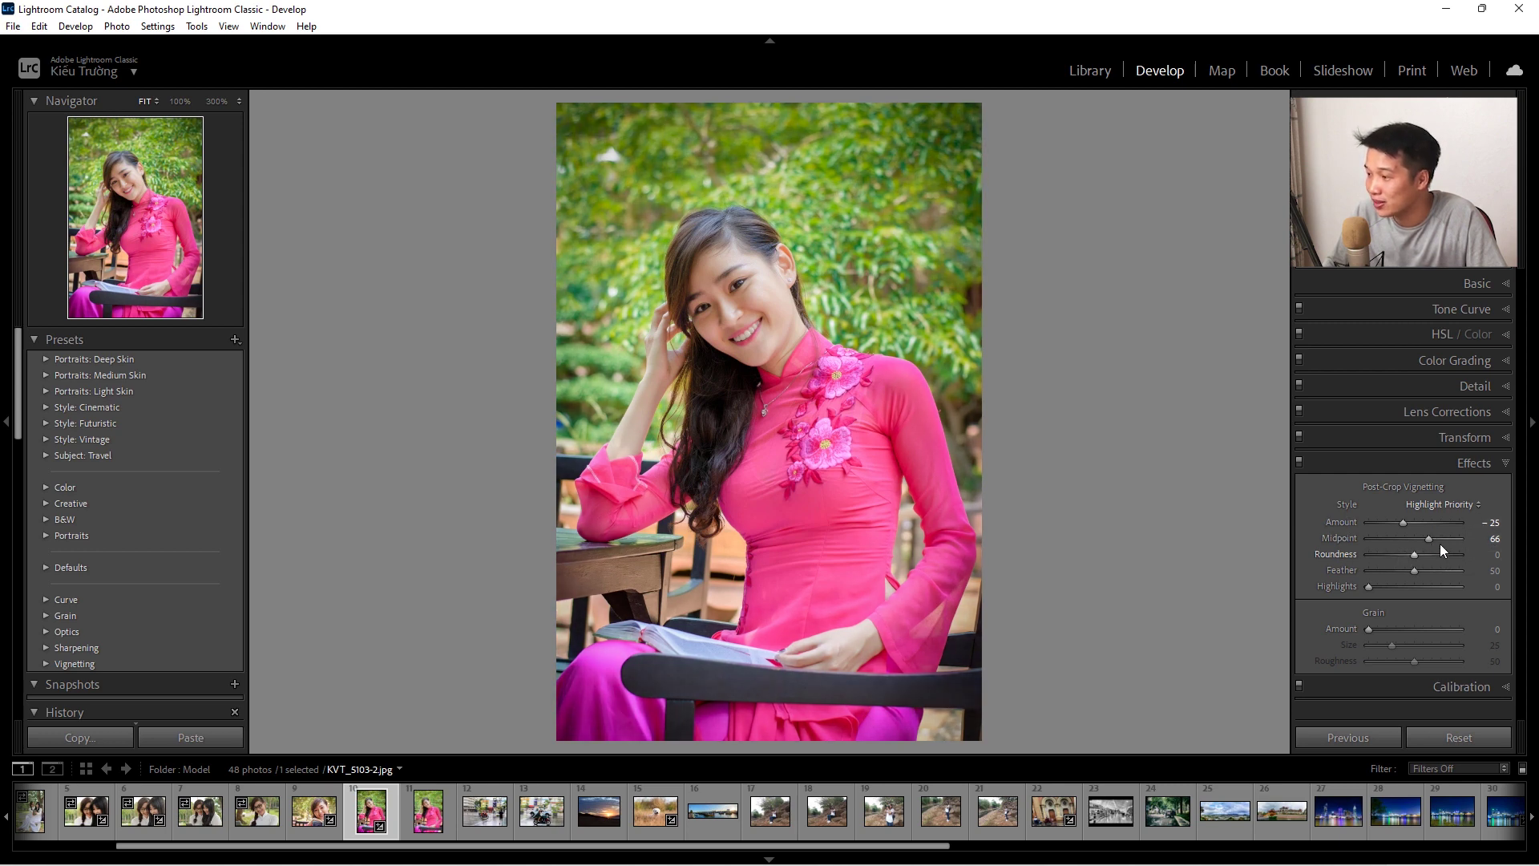
mouse_move(1395, 524)
left_mouse_down()
mouse_move(1362, 531)
mouse_move(1401, 552)
mouse_move(1365, 553)
mouse_move(1468, 549)
mouse_move(1399, 551)
left_mouse_up()
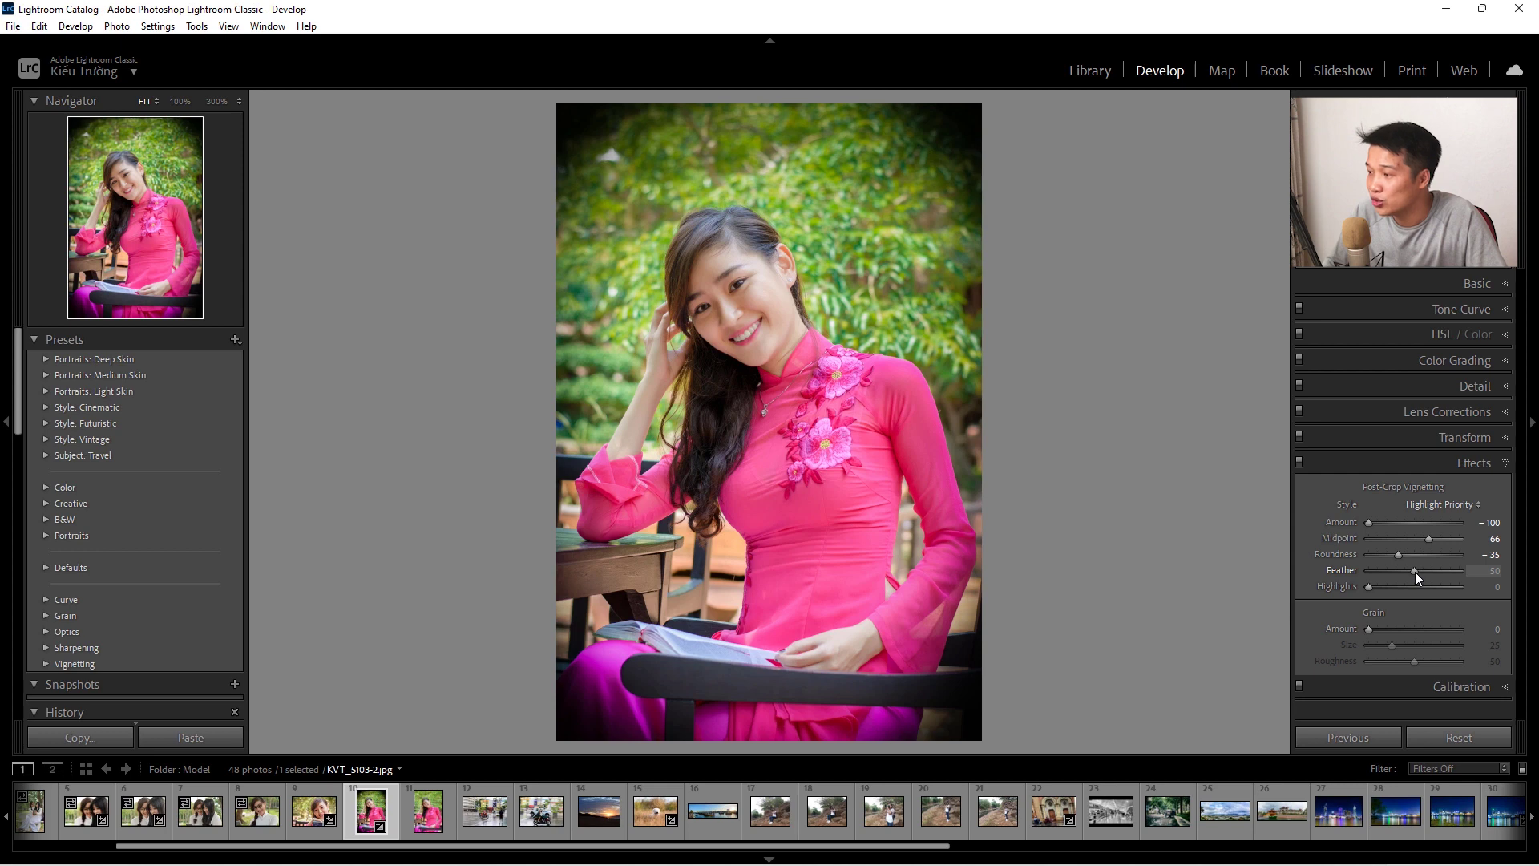
Drop the vignette Feather to 0 for a hard-edged black oval.
left_click_drag(1425, 571, 1476, 575)
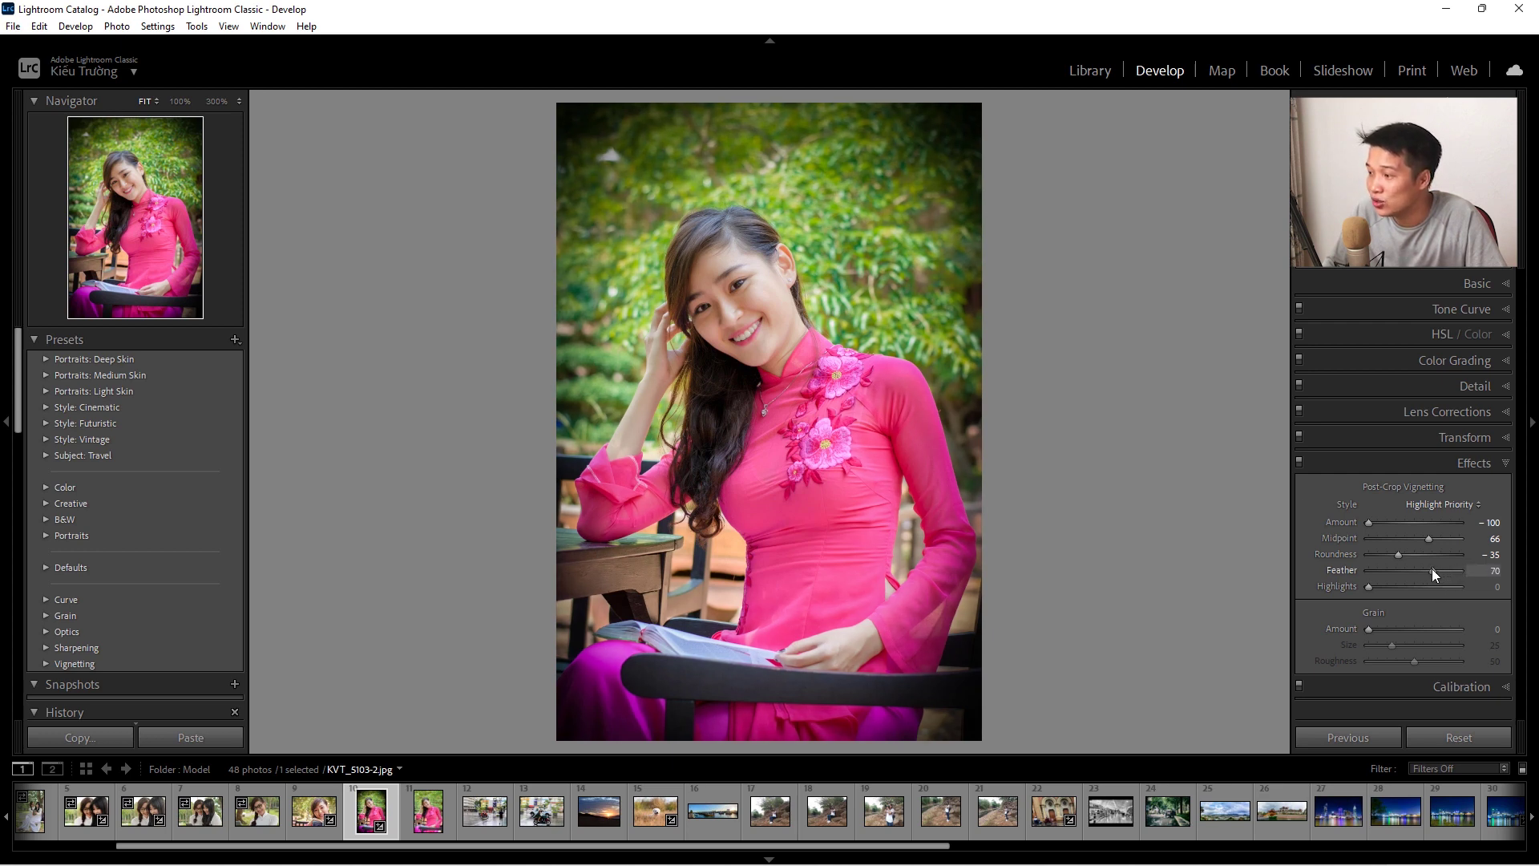
left_click_drag(1432, 570, 1365, 566)
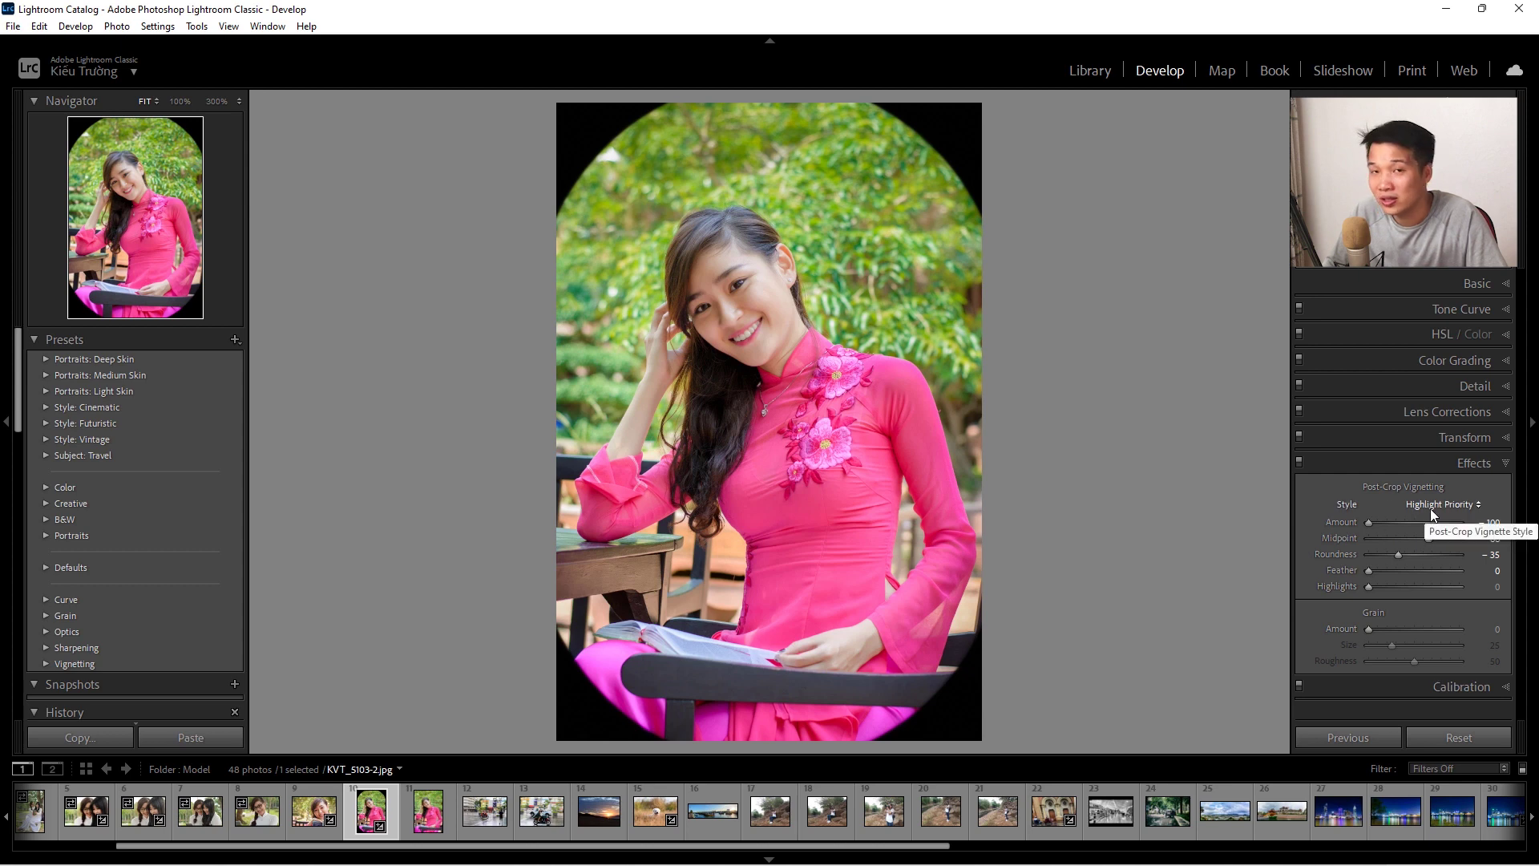
Reset Roundness to 0, then set Midpoint 39 and Roundness -100 for a thin rounded border.
left_click(1413, 555)
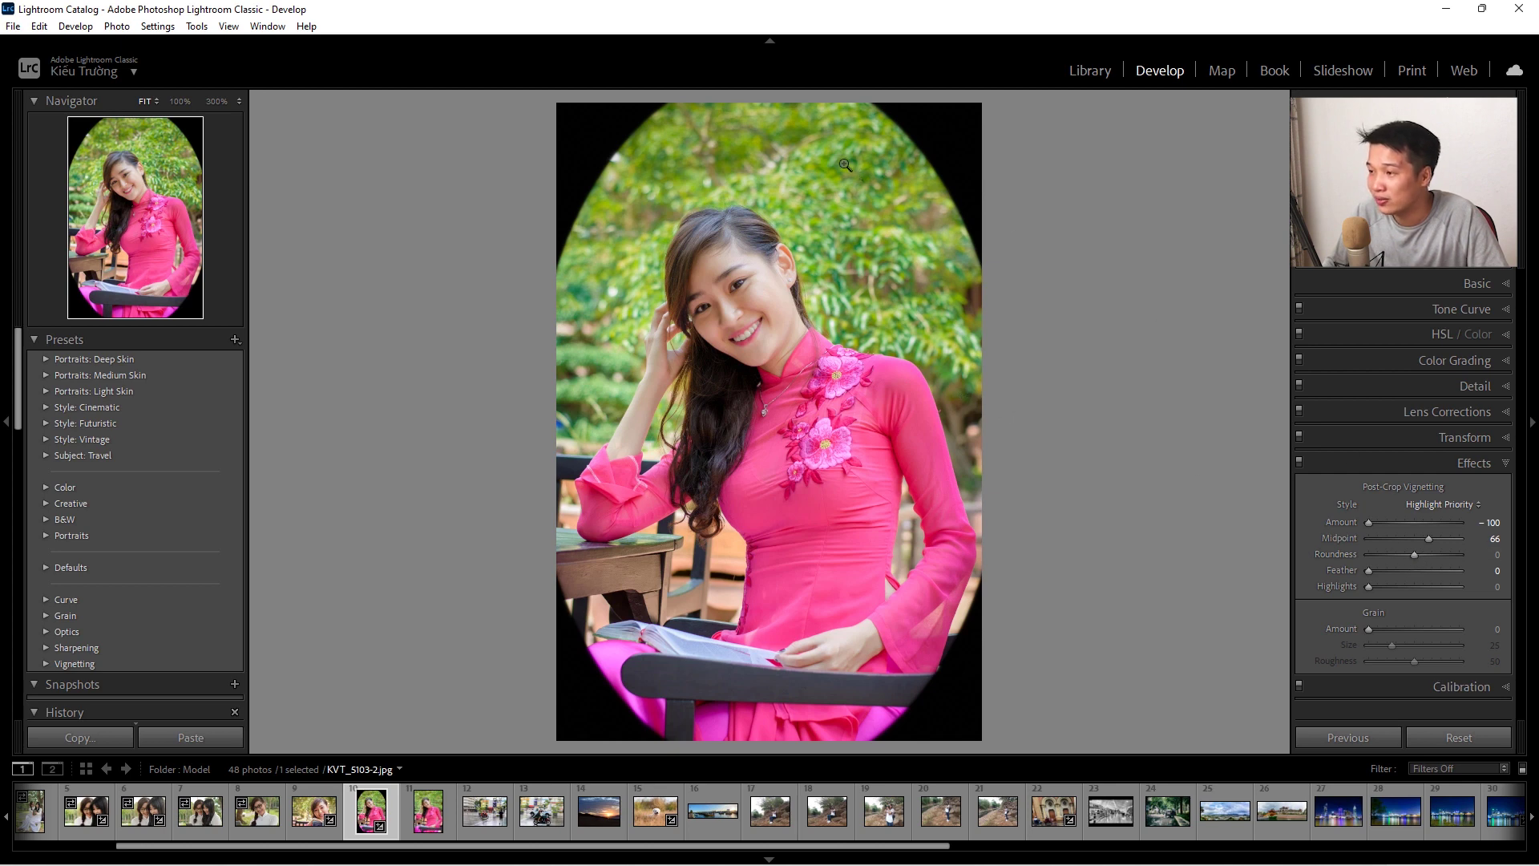
left_click_drag(1432, 537, 1416, 534)
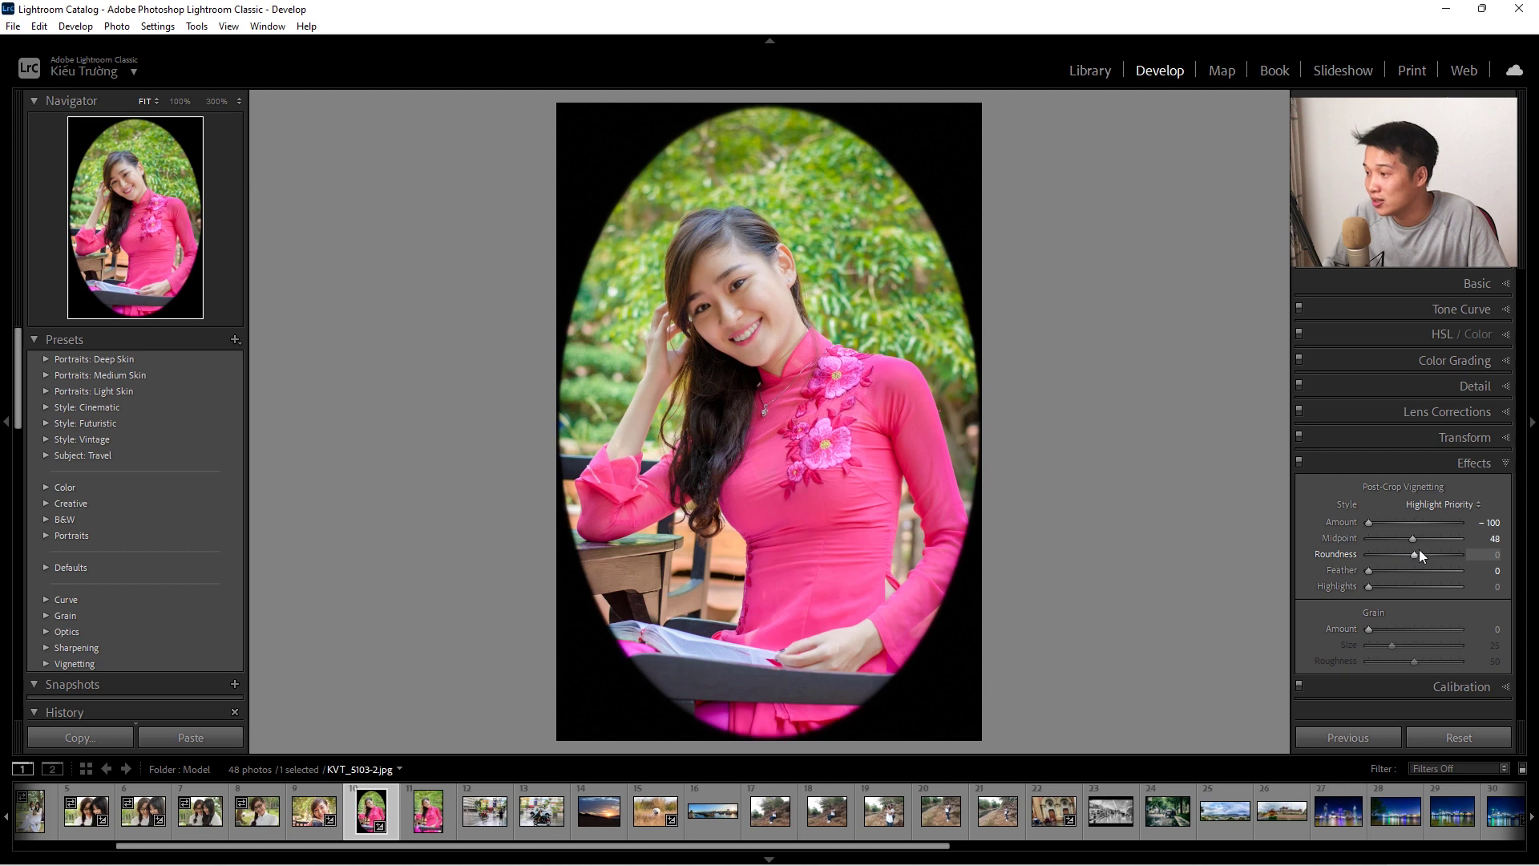
left_click_drag(1412, 539, 1367, 552)
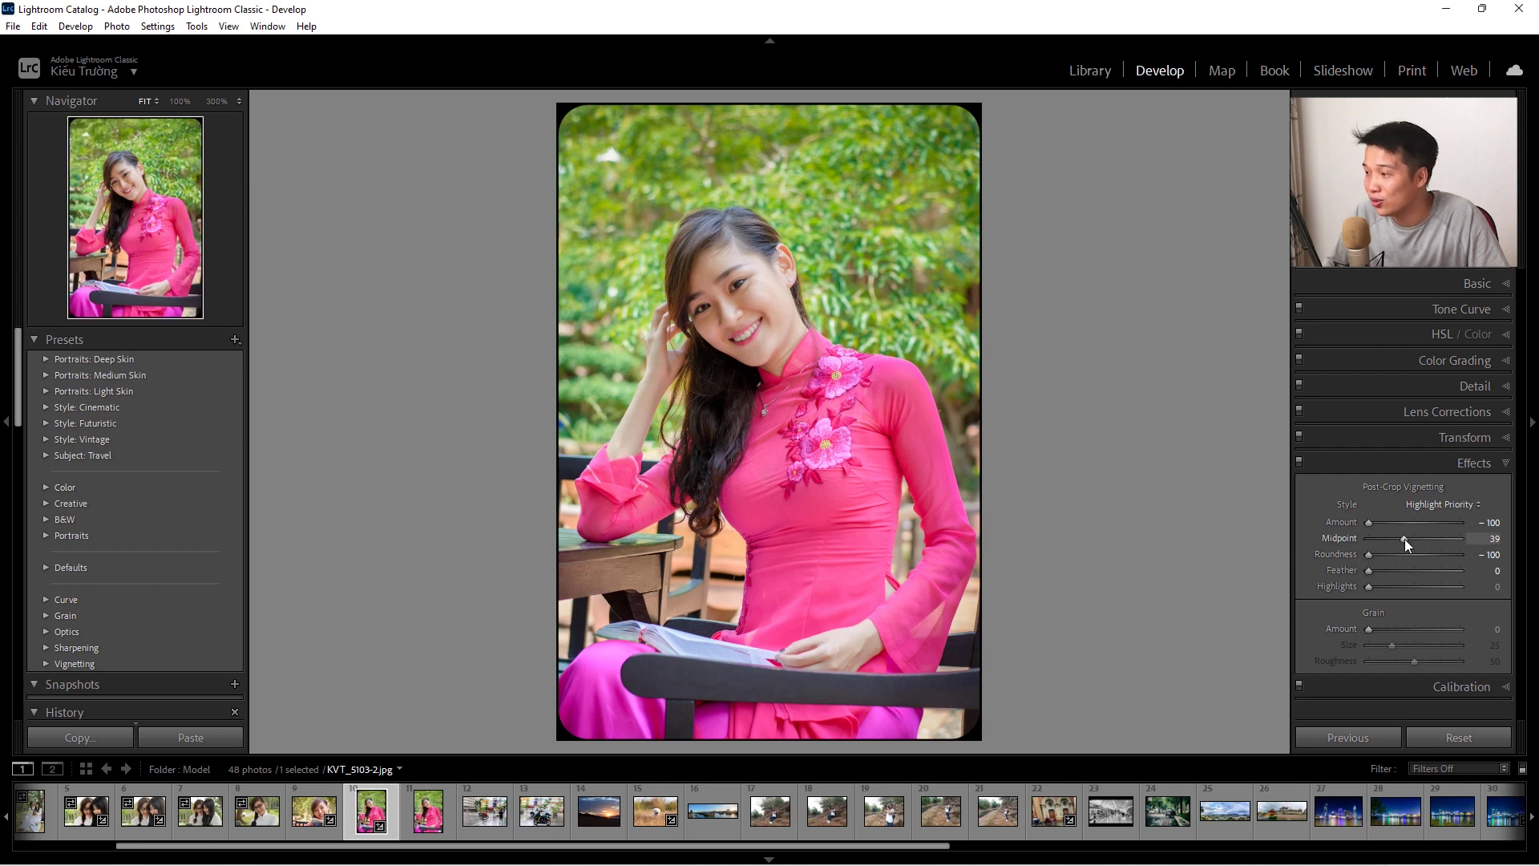
Set vignette Midpoint to 0 and Highlights to 100, and change Style to Paint Overlay.
left_click_drag(1404, 538, 1364, 549)
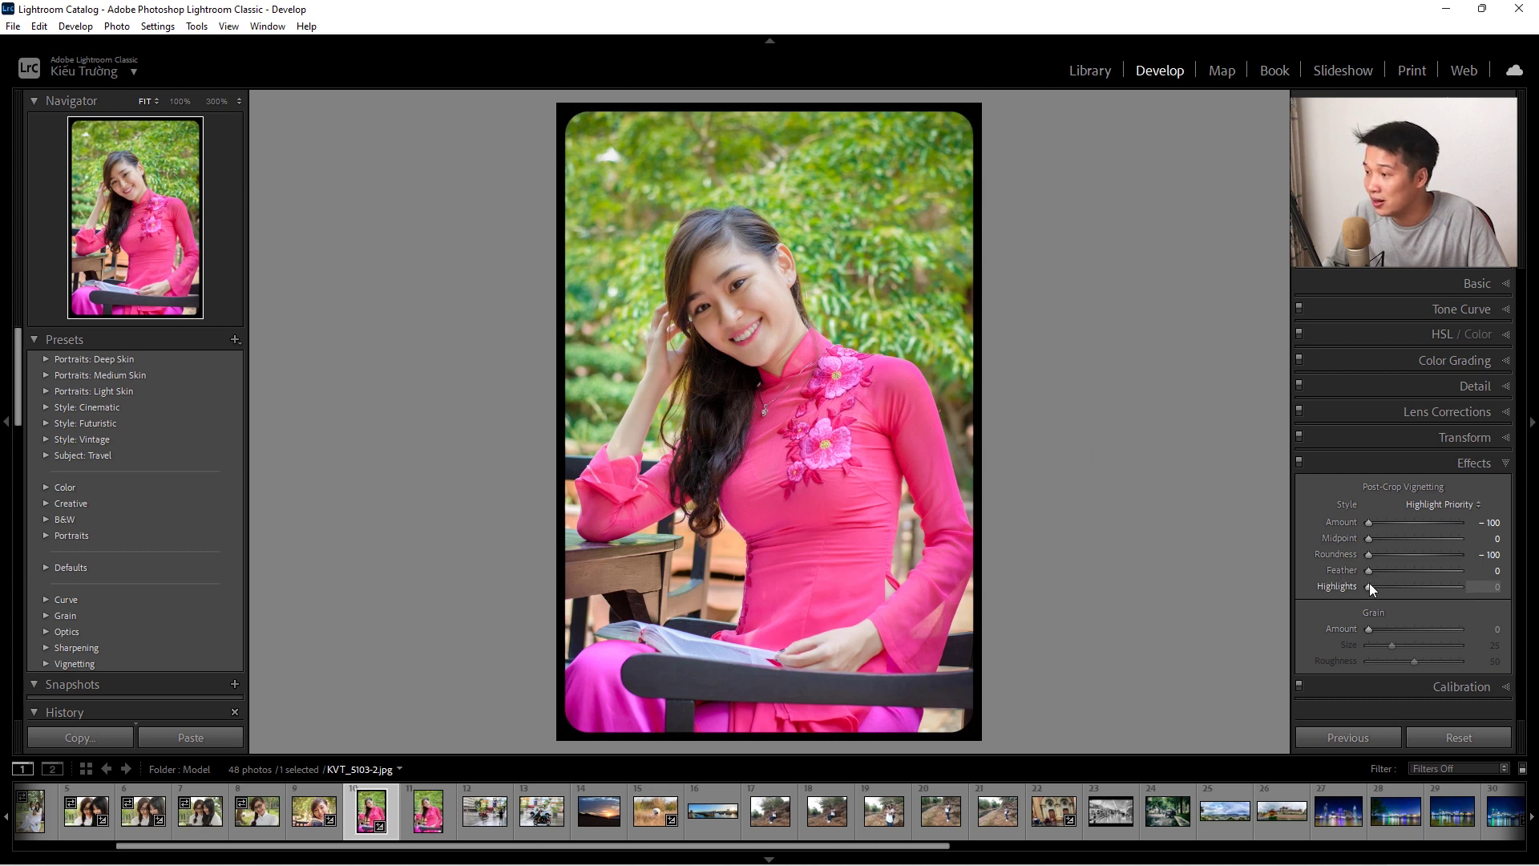
left_click_drag(1369, 586, 1478, 588)
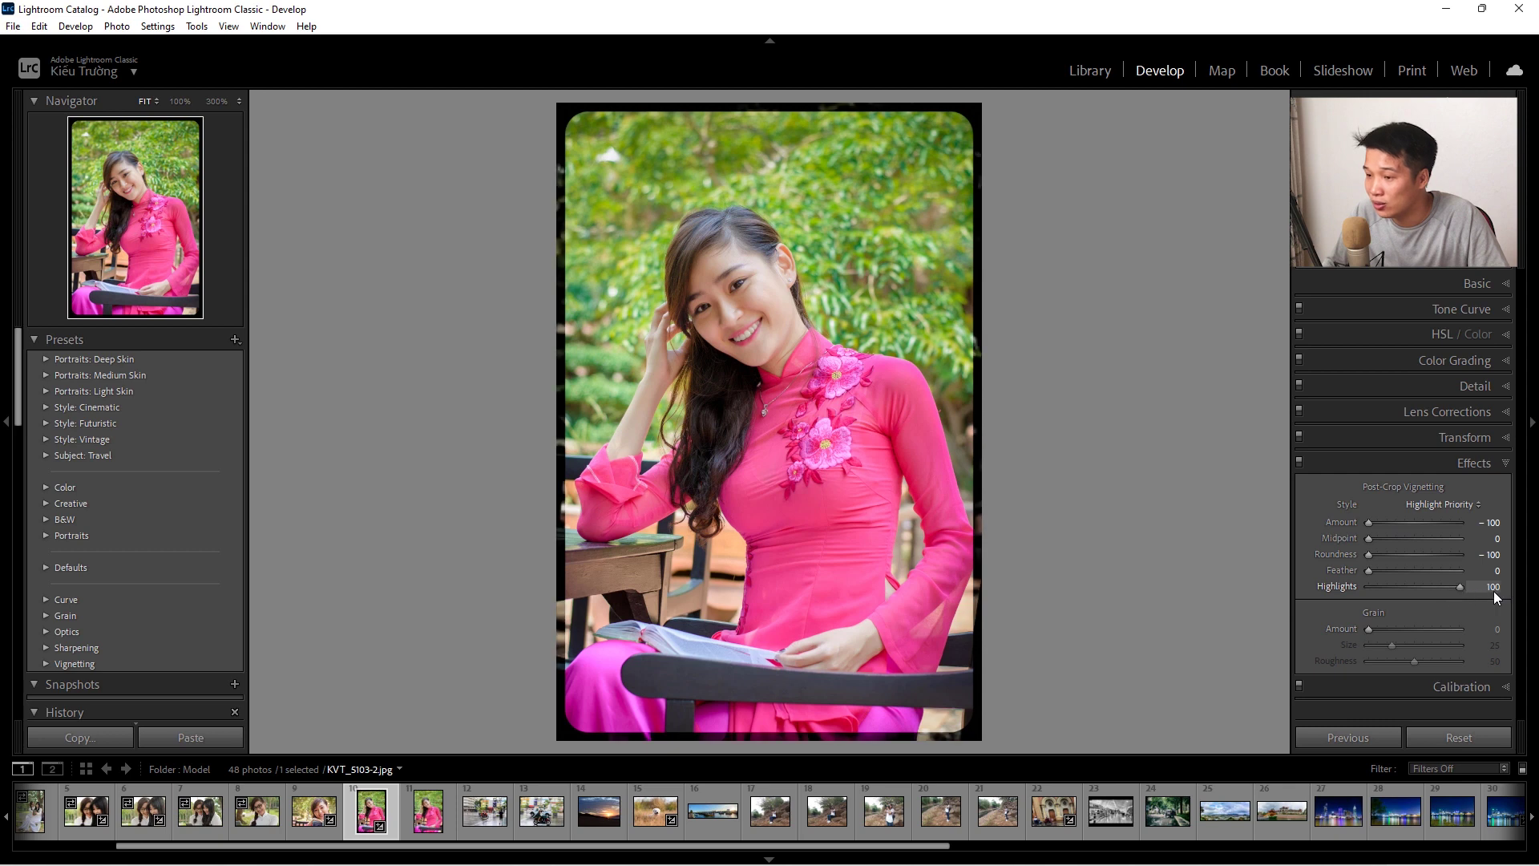
left_click_drag(1478, 591, 1473, 593)
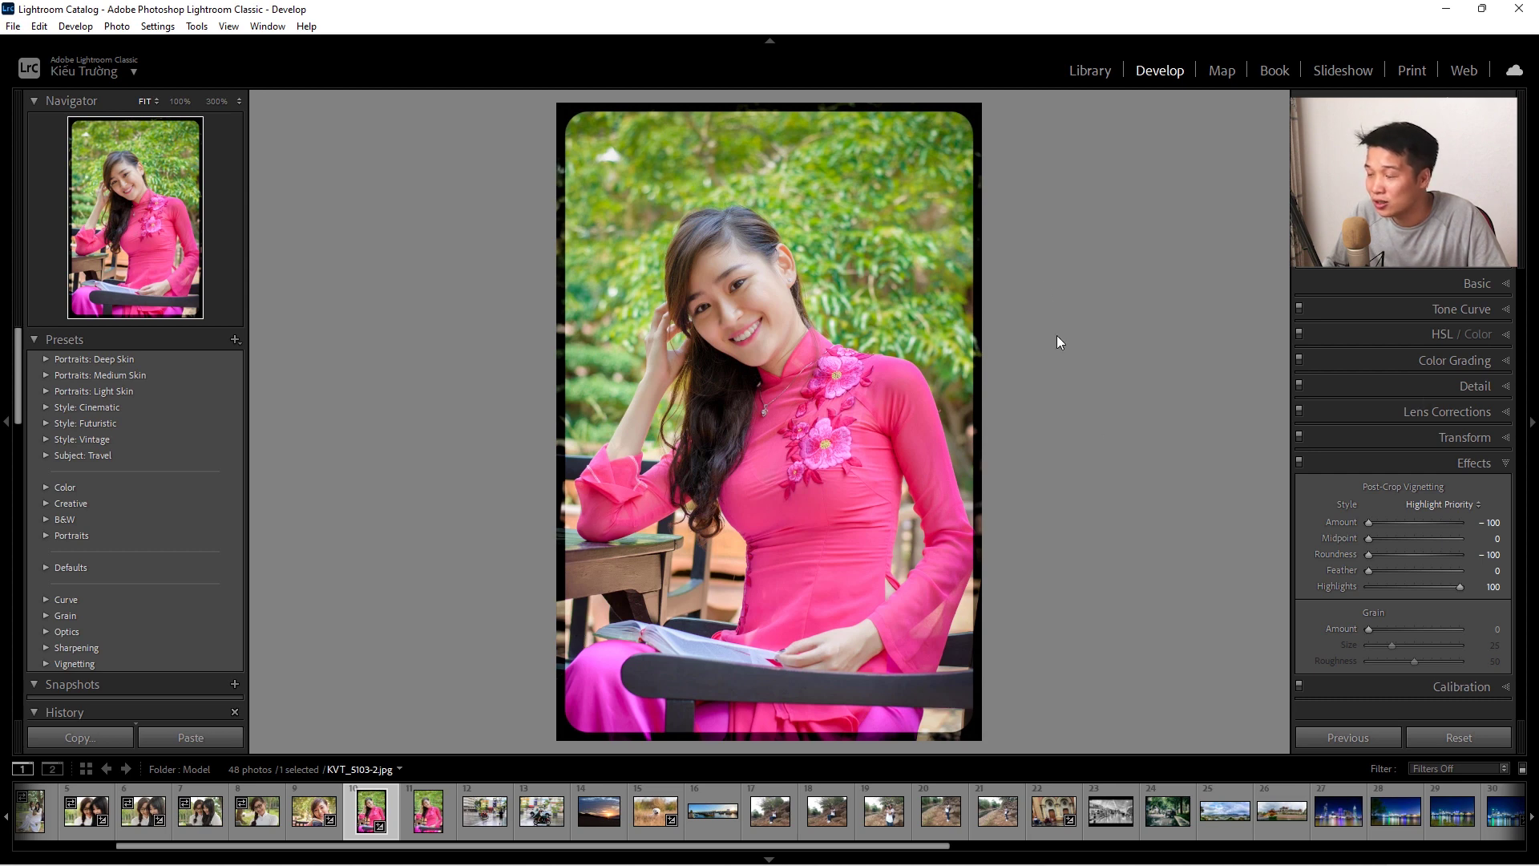
left_click(1443, 504)
left_click(1435, 537)
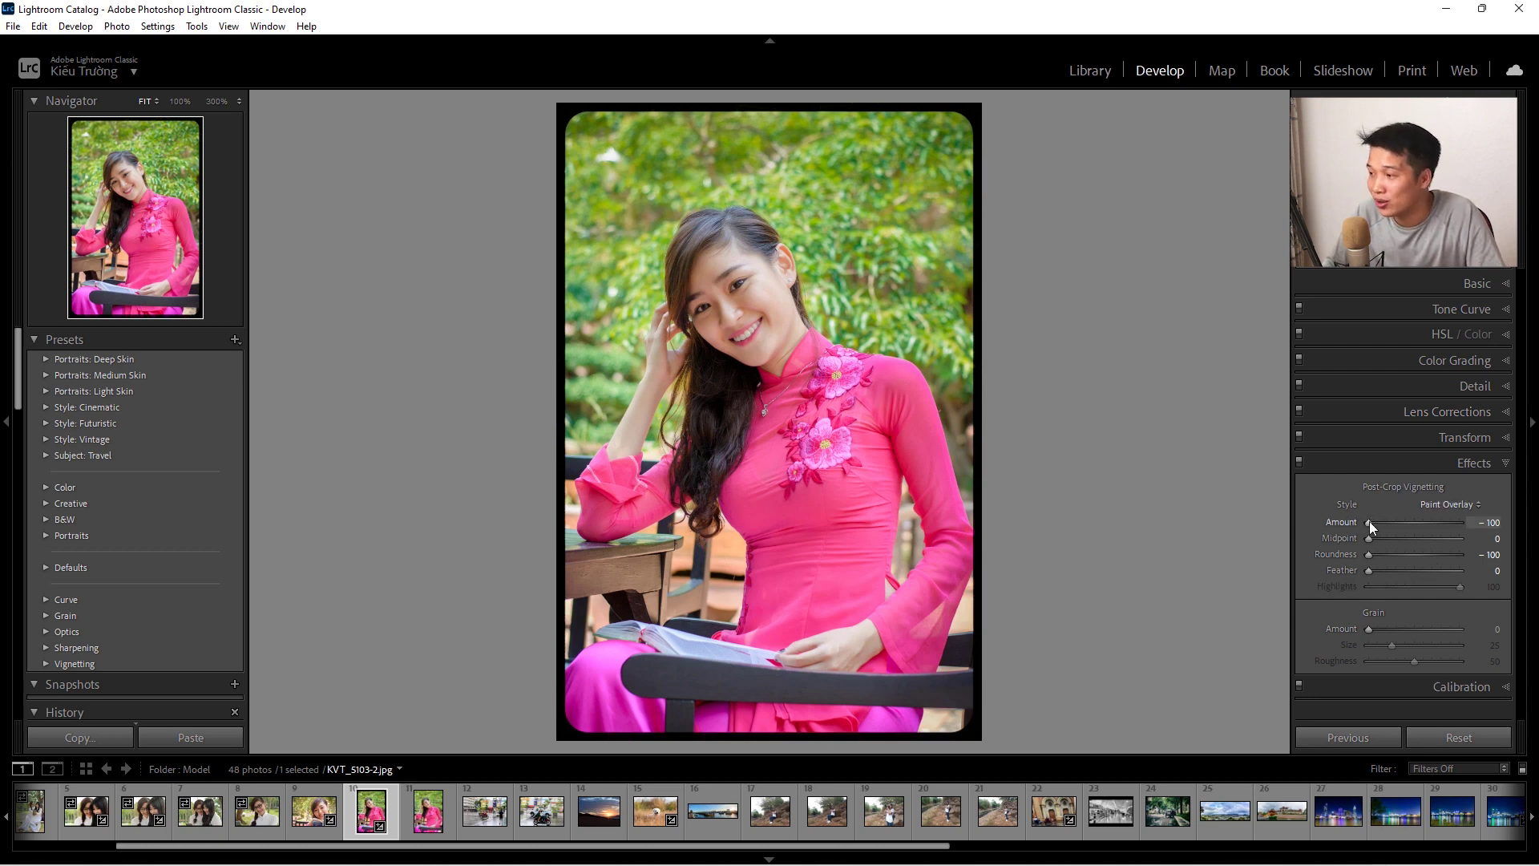
Set the Paint Overlay vignette to Amount +100, Midpoint 41 and Roundness -5.
left_click_drag(1369, 522, 1470, 524)
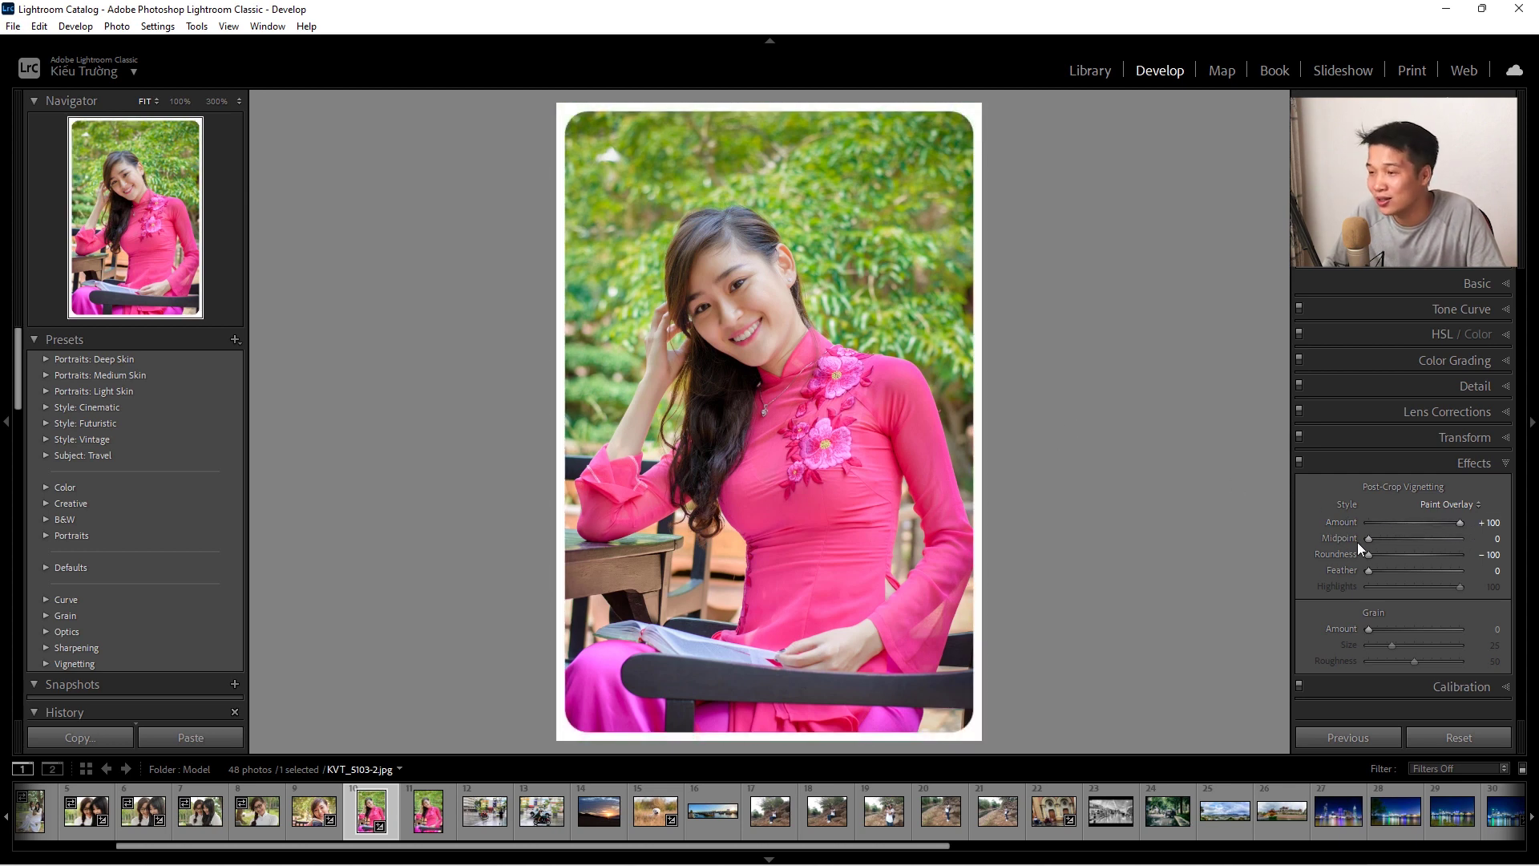
mouse_move(1369, 537)
left_mouse_down()
mouse_move(1465, 541)
mouse_move(1367, 543)
mouse_move(1447, 554)
mouse_move(1383, 564)
mouse_move(1383, 539)
mouse_move(1416, 589)
left_mouse_up()
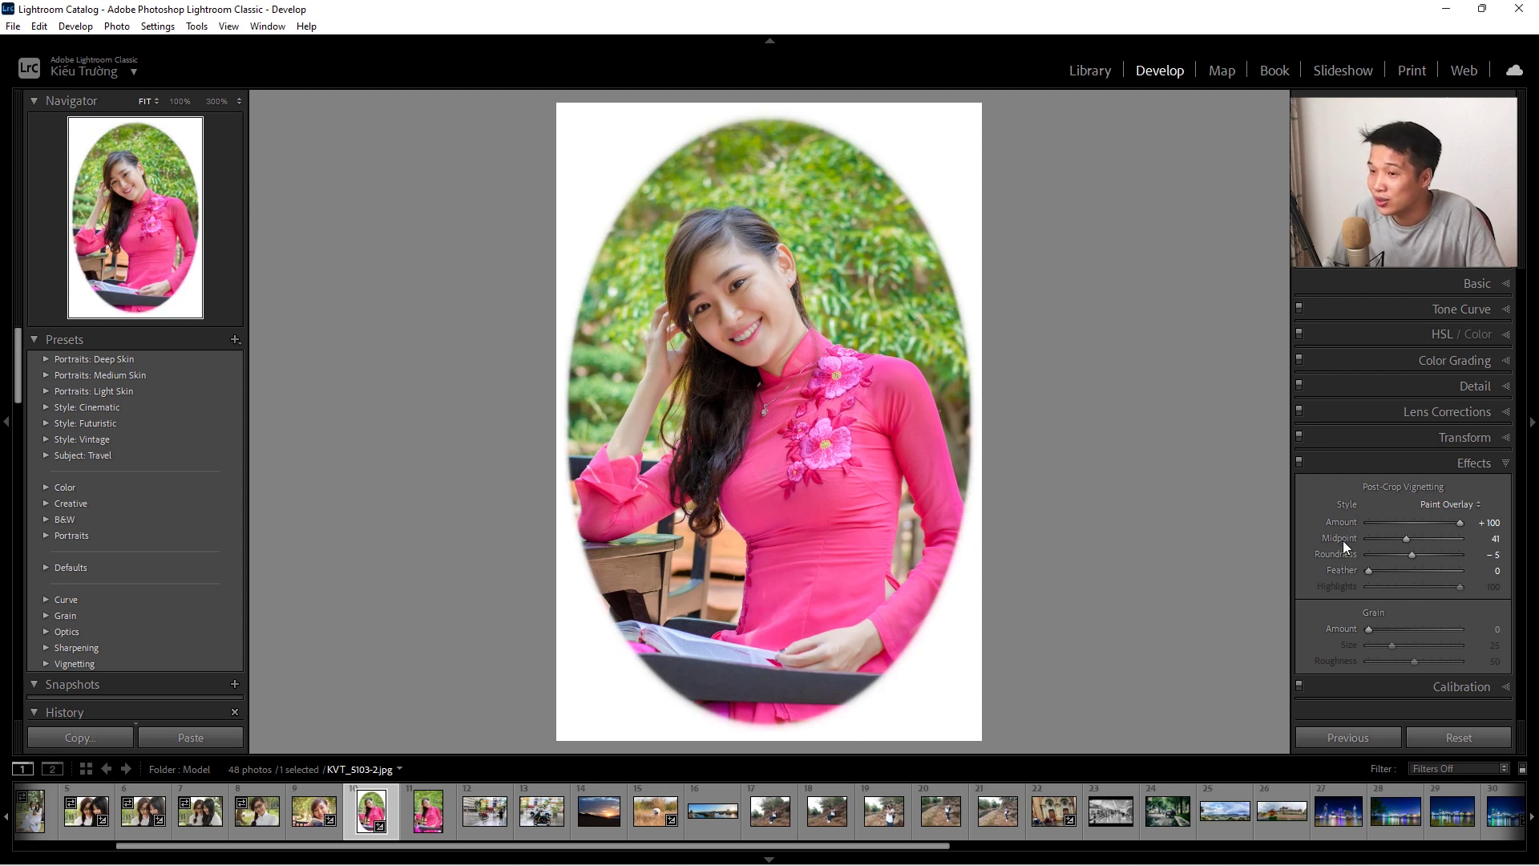
Zoom to 100% in the Navigator and frame the face's eyes and hair.
left_click(177, 101)
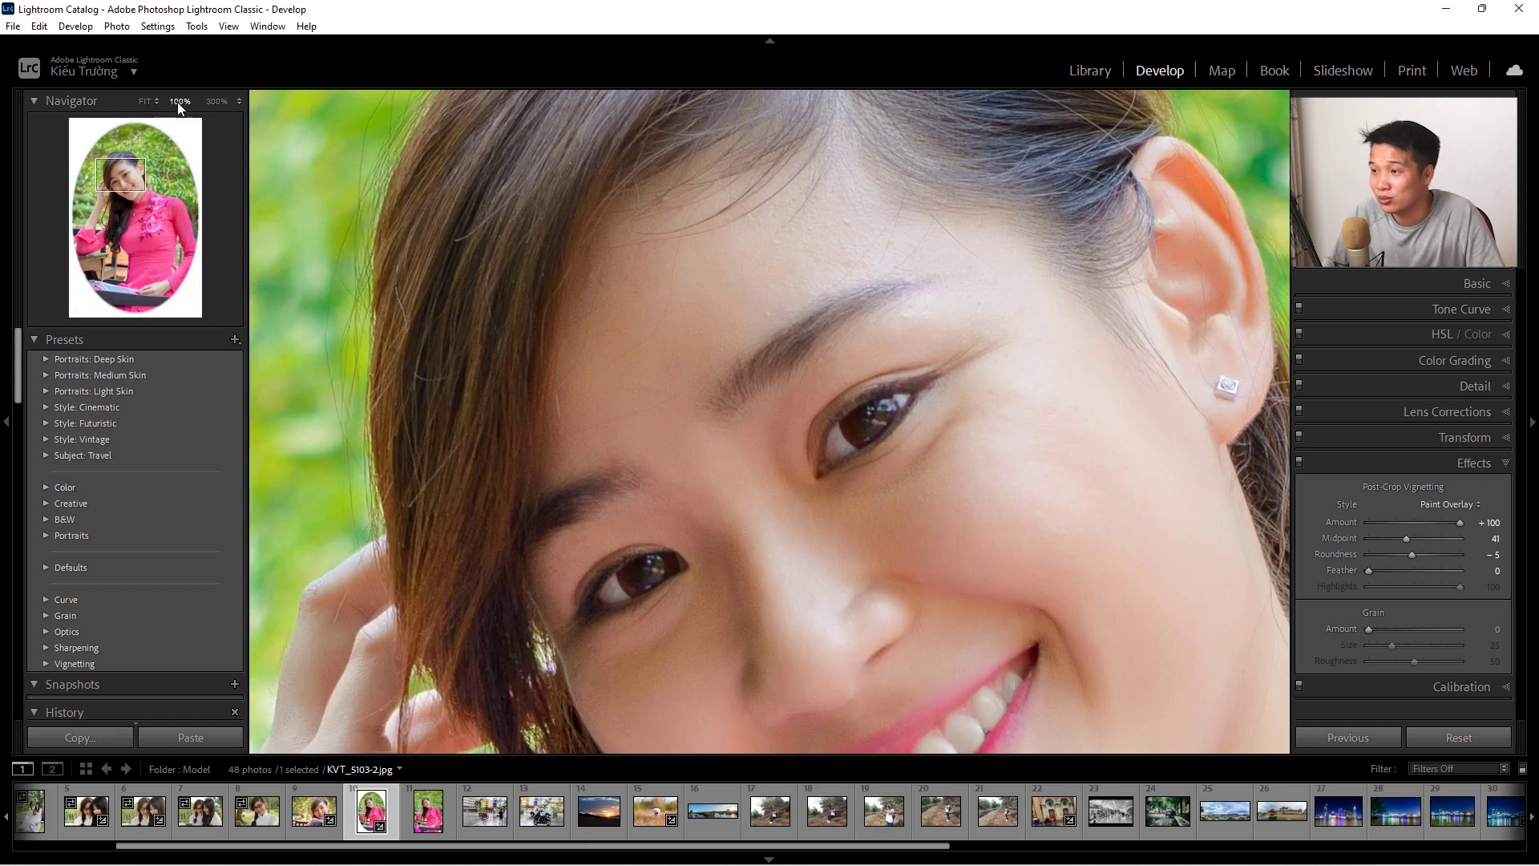
left_click(135, 189)
mouse_move(135, 190)
left_mouse_down()
mouse_move(114, 173)
mouse_move(133, 160)
left_mouse_up()
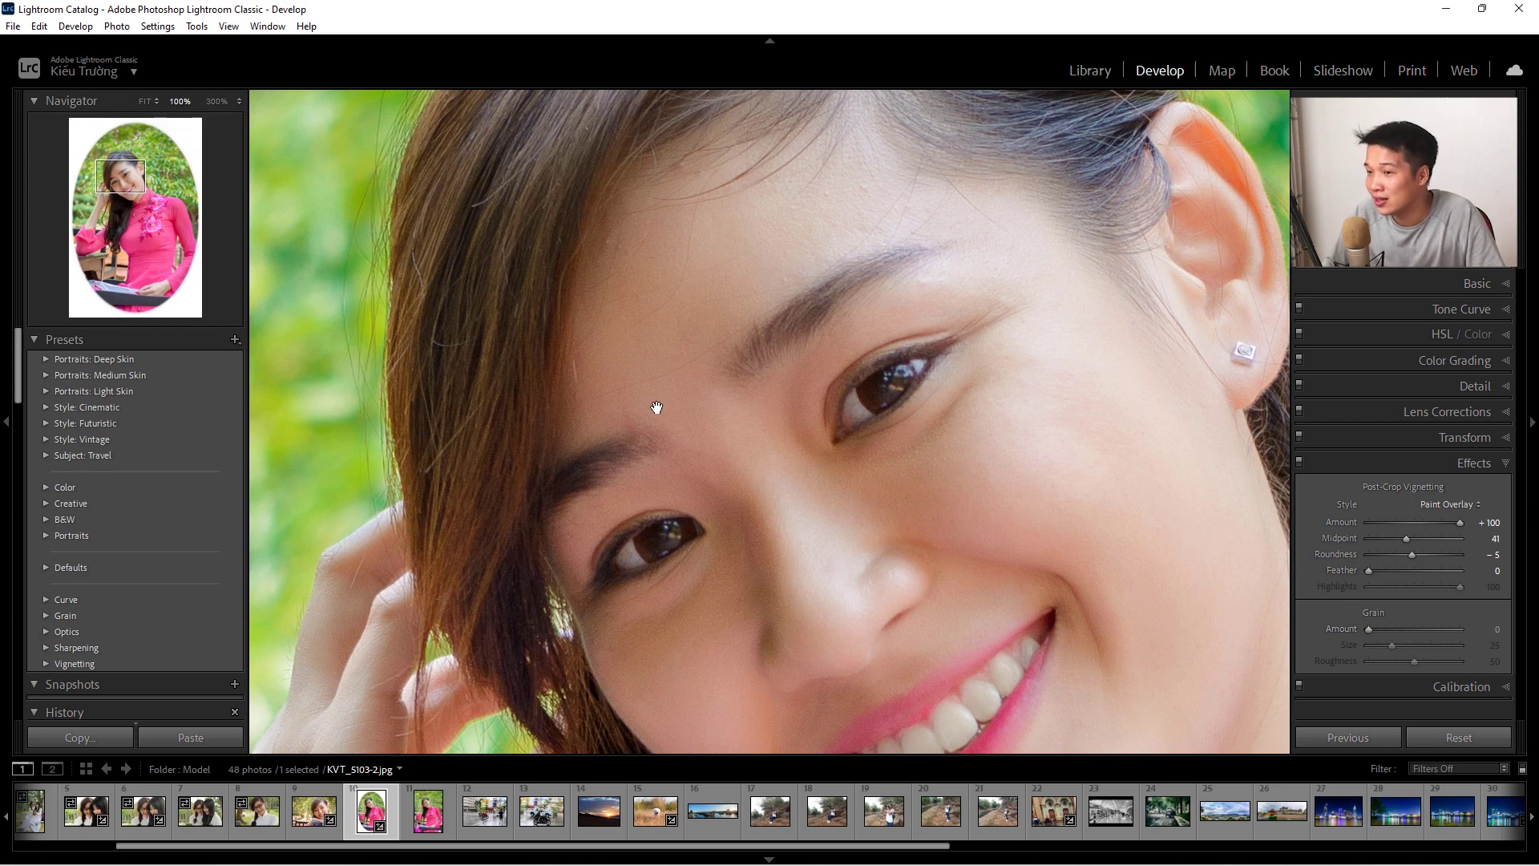
left_click_drag(121, 177, 121, 182)
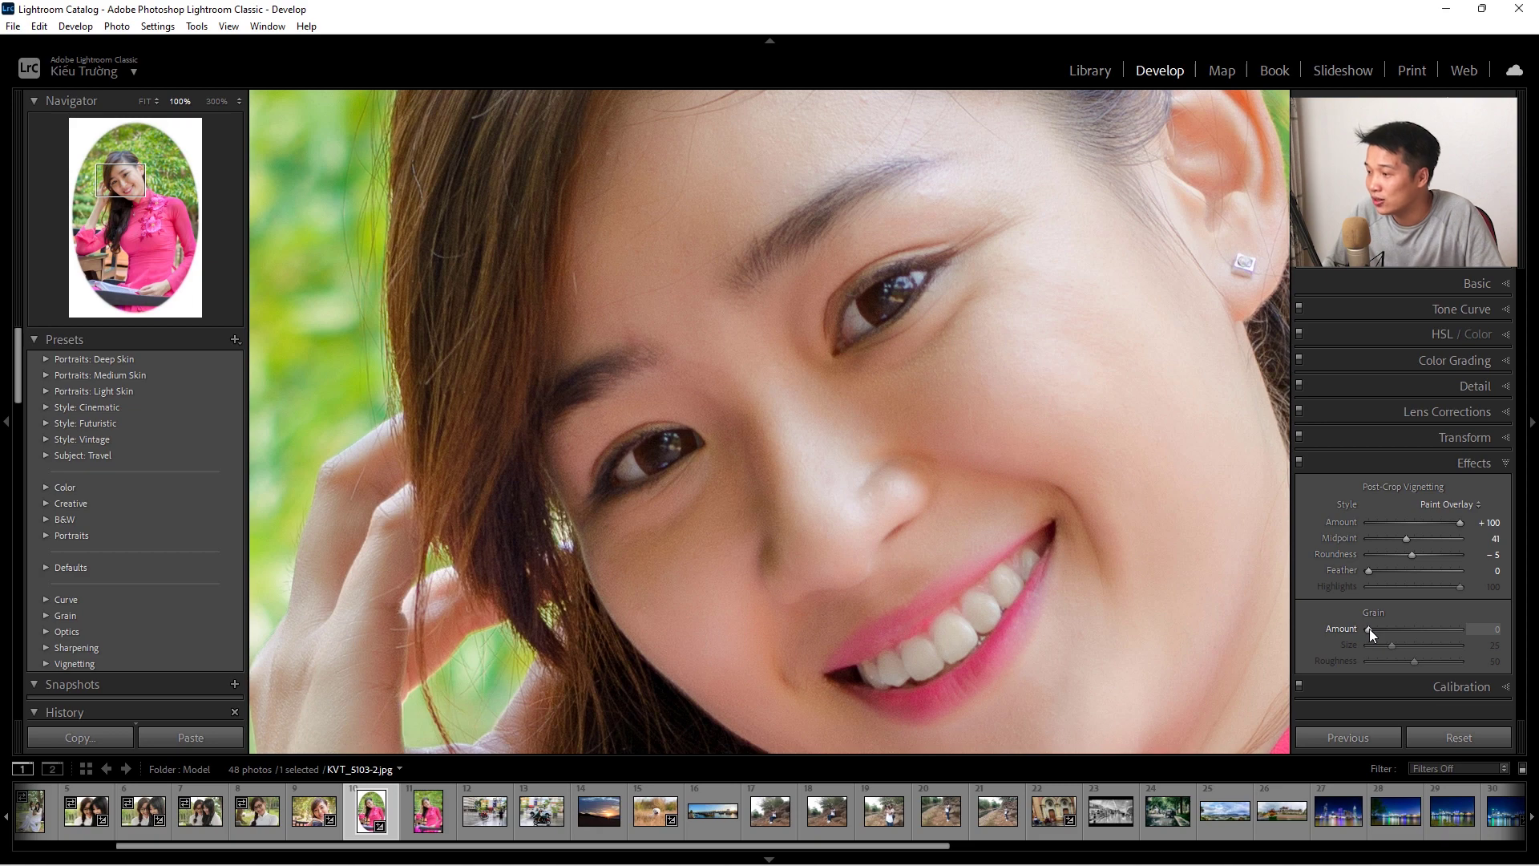
Add film grain at Amount 80, Size 25 and Roughness 72.
left_click_drag(1369, 628, 1373, 628)
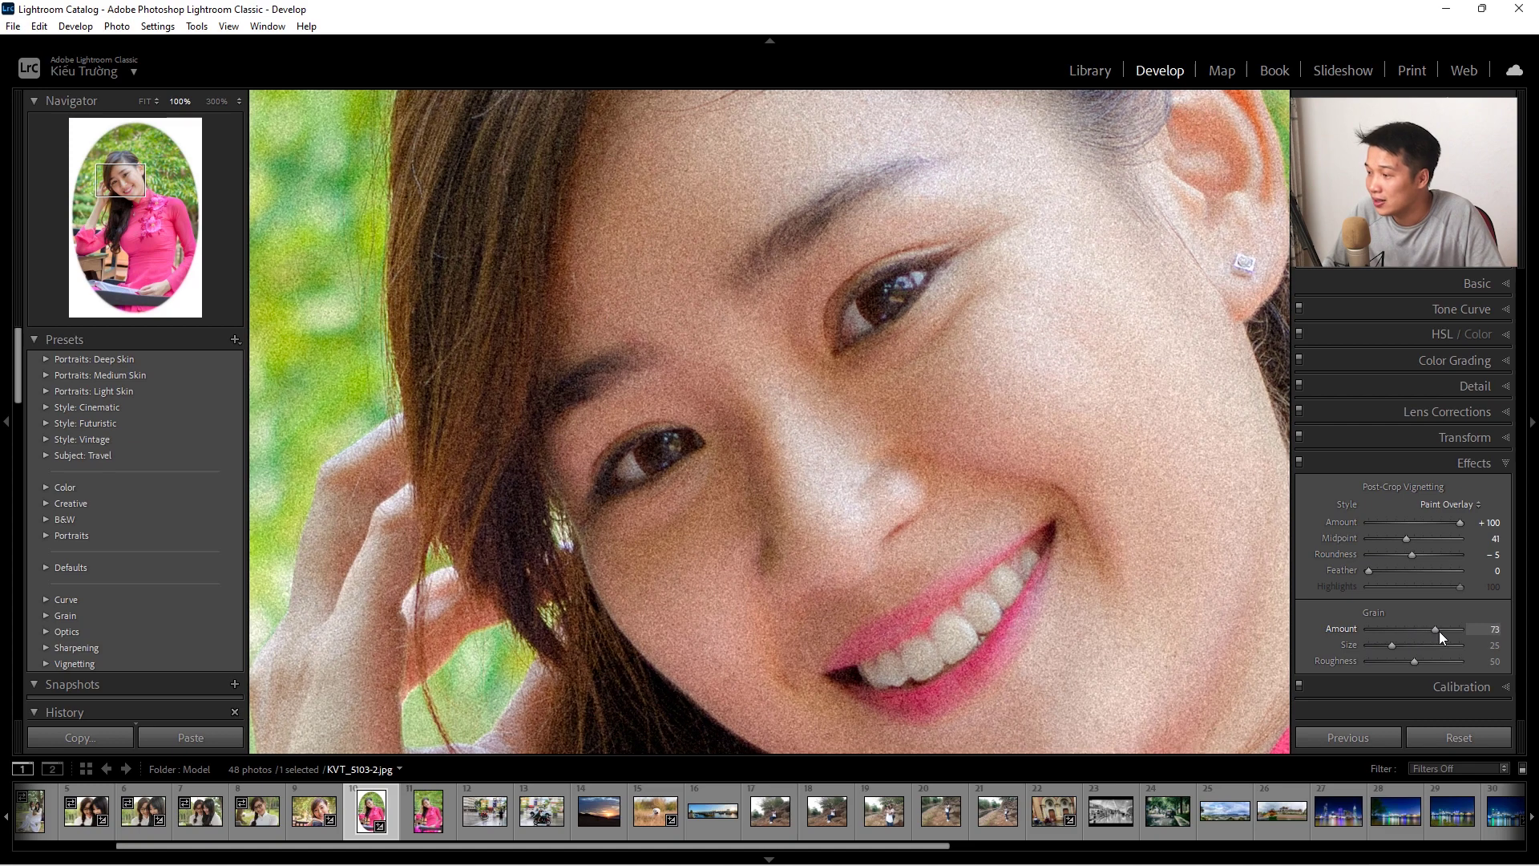
left_click_drag(1439, 631, 1441, 632)
left_click_drag(904, 356, 769, 286)
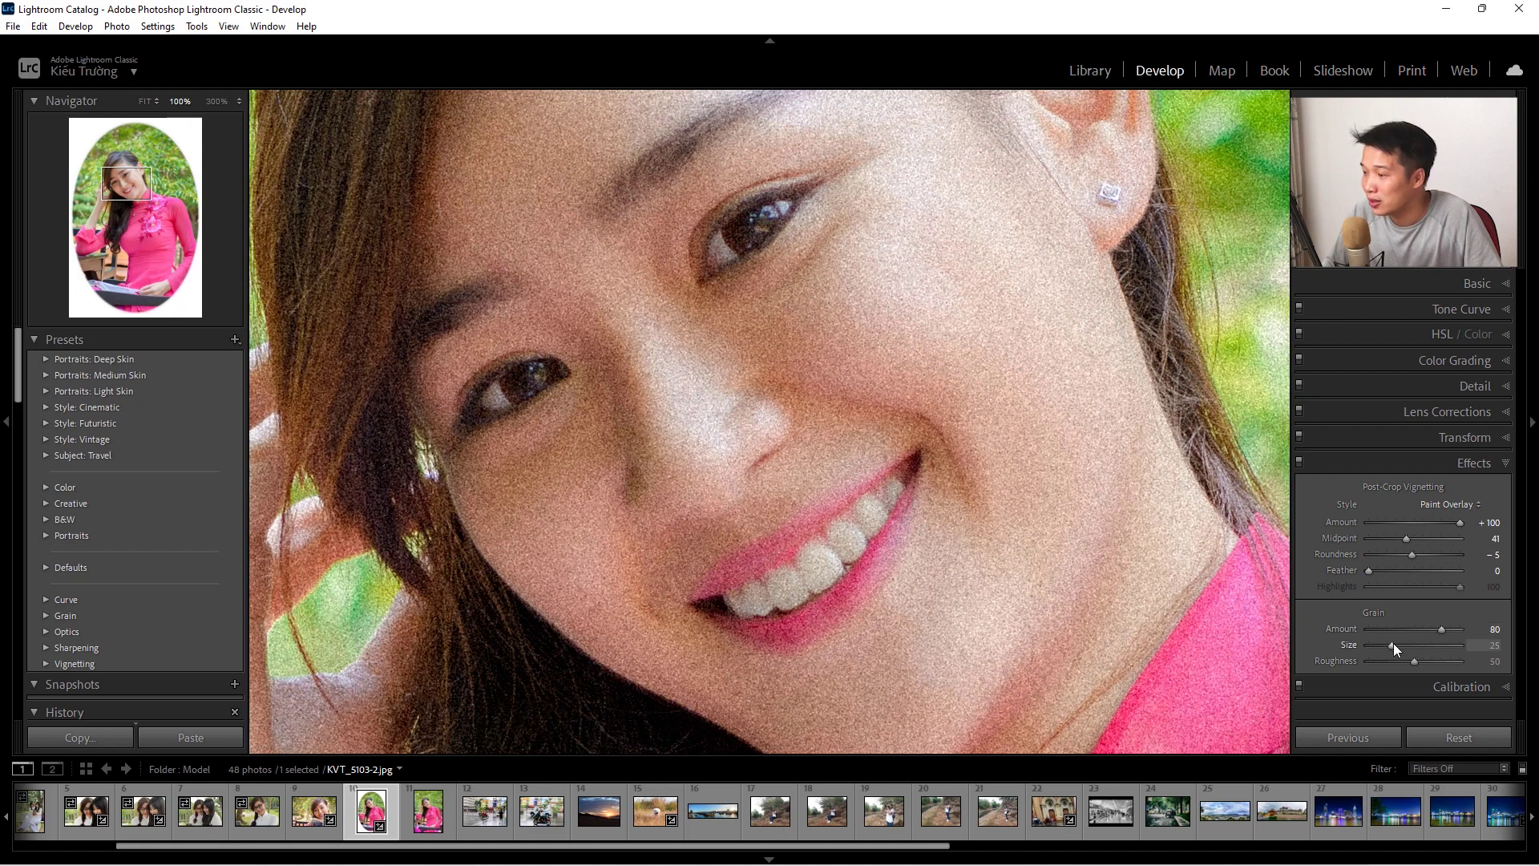
left_click_drag(1373, 642, 1360, 641)
left_click_drag(1366, 645, 1455, 645)
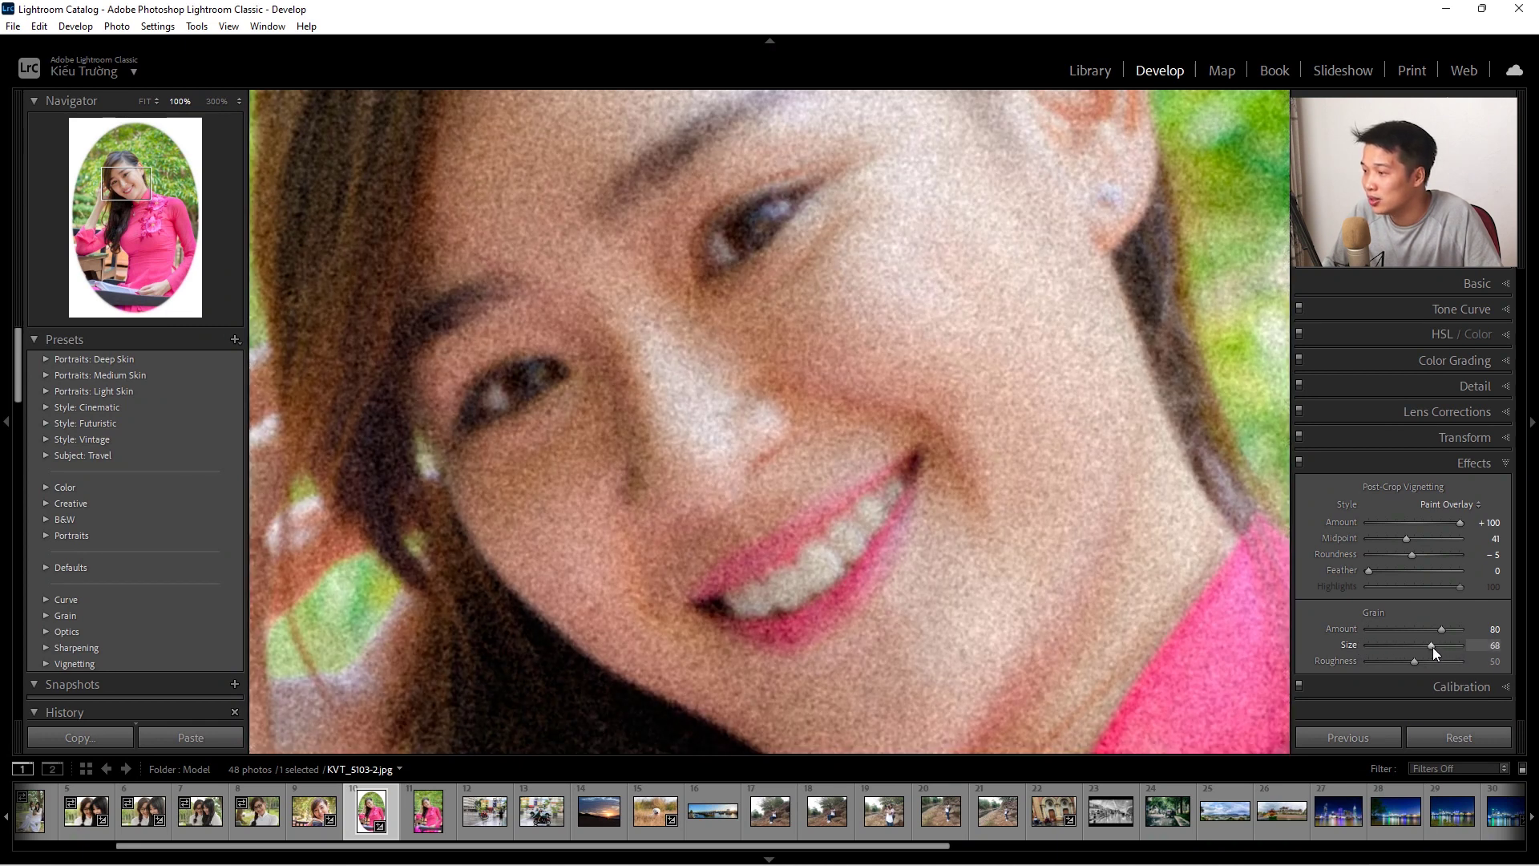
left_click_drag(1432, 647, 1393, 645)
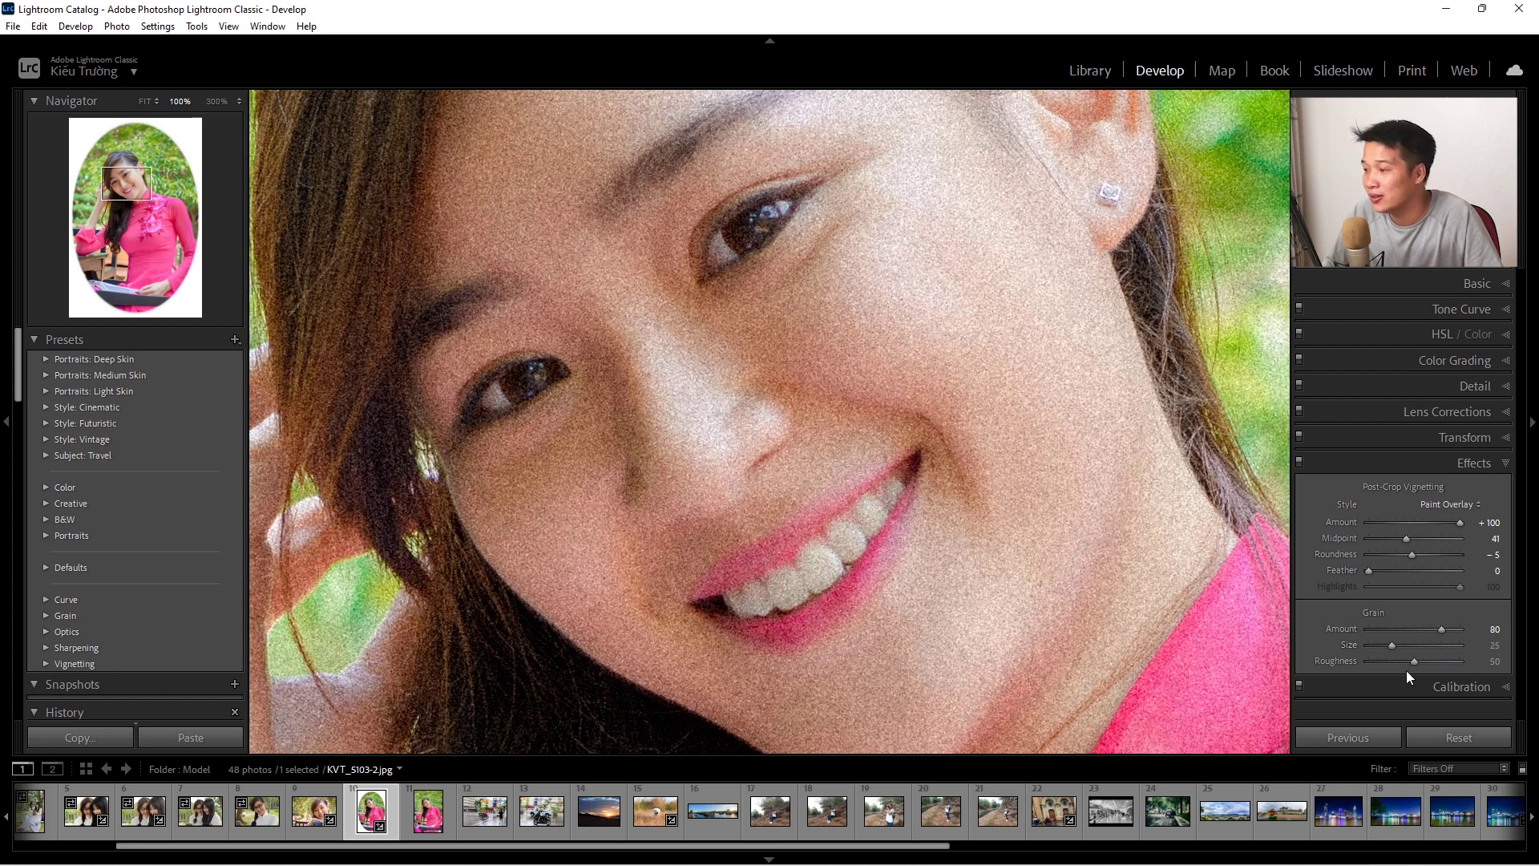
mouse_move(1415, 659)
left_mouse_down()
mouse_move(1368, 661)
mouse_move(1449, 662)
left_mouse_up()
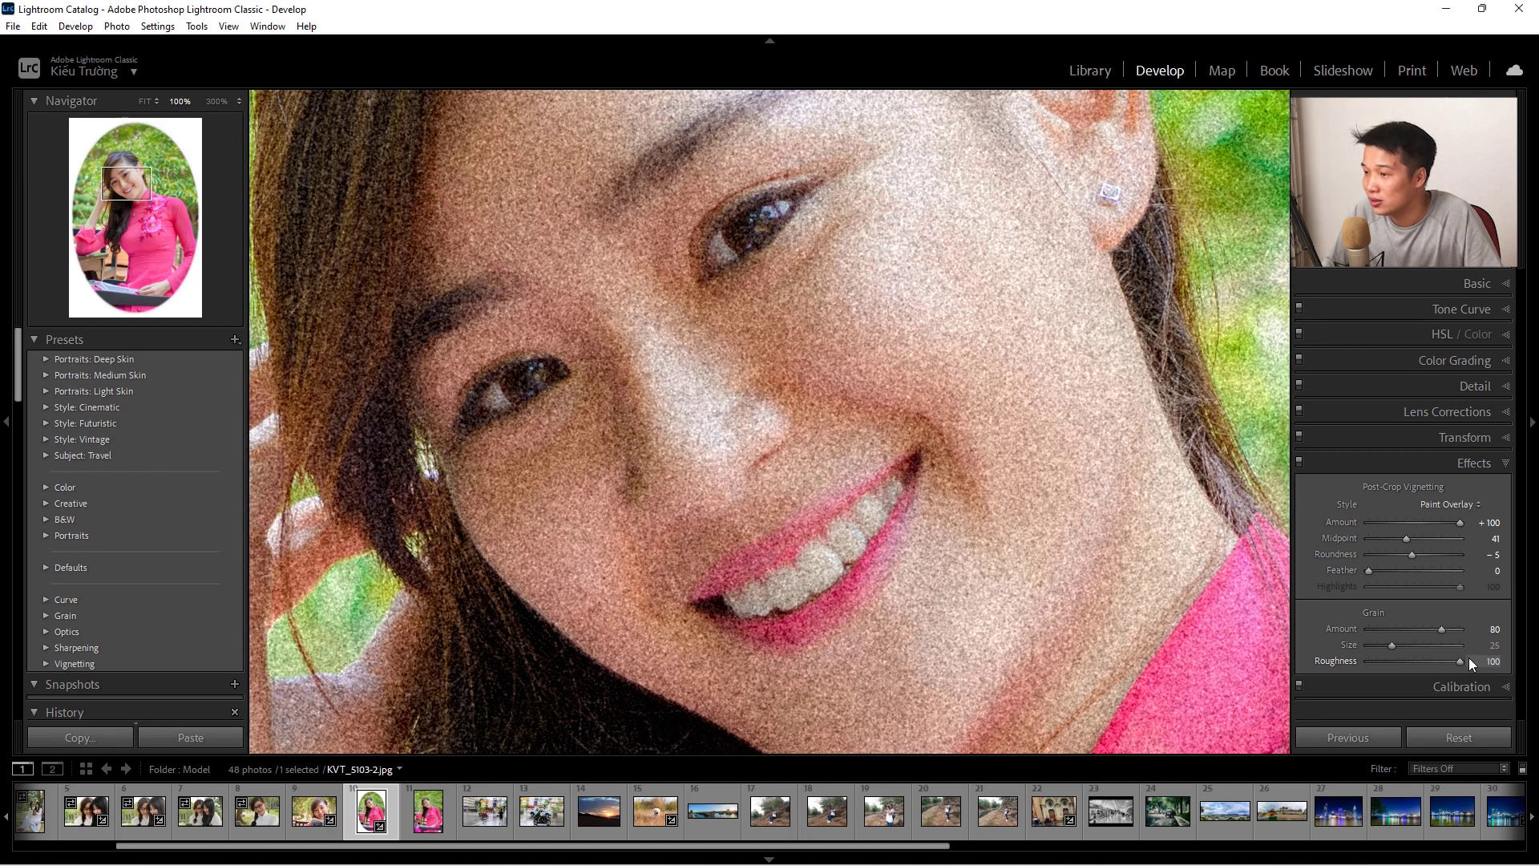
left_click_drag(1471, 662, 1434, 662)
Fit the photo in view, compare Before/After with Y, then return to the single edited view.
left_click(144, 102)
key("y")
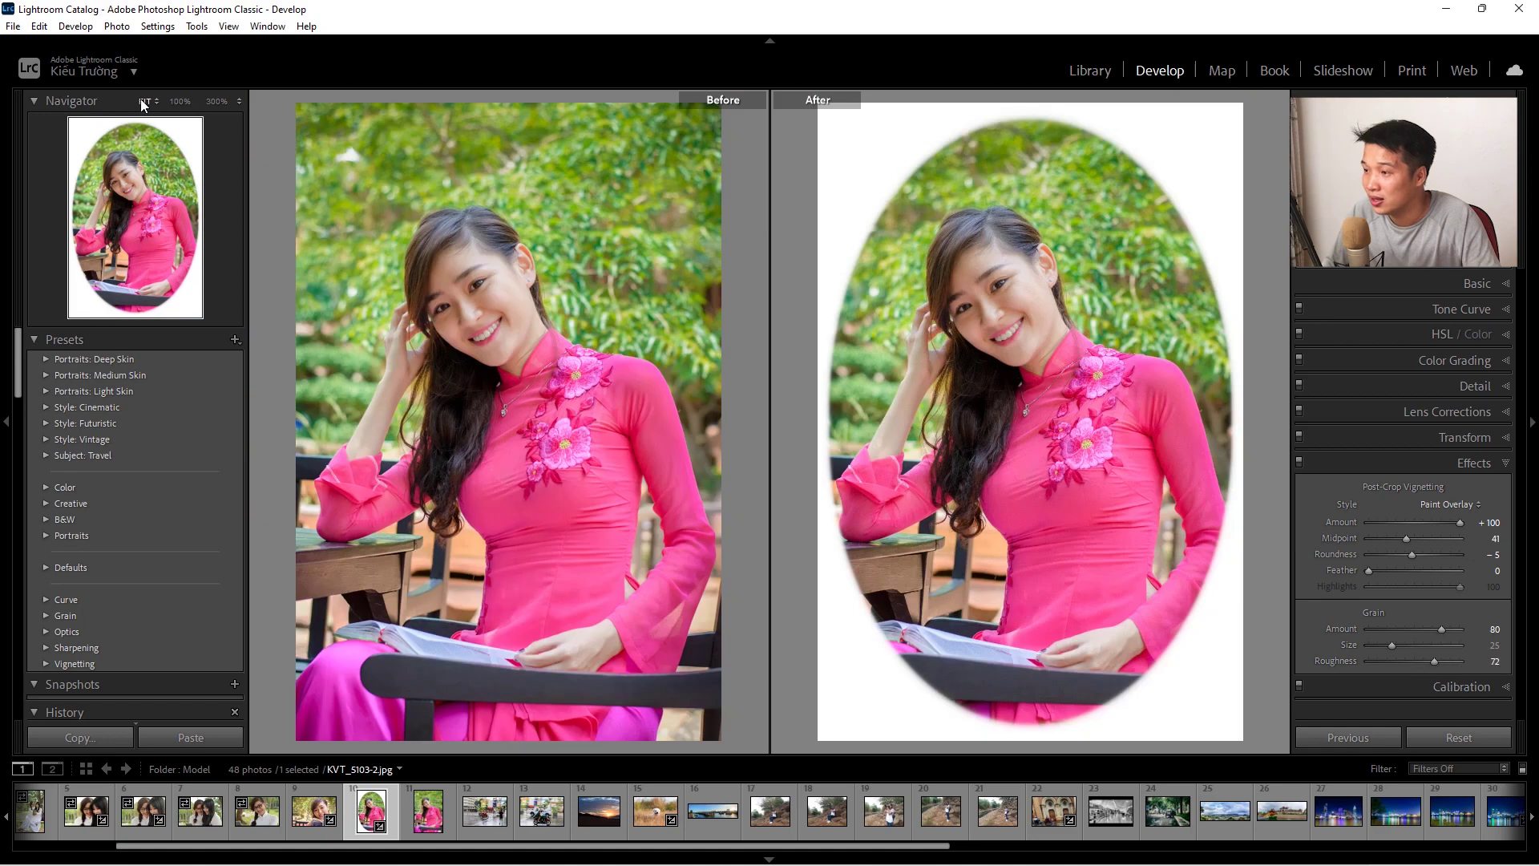
key("y")
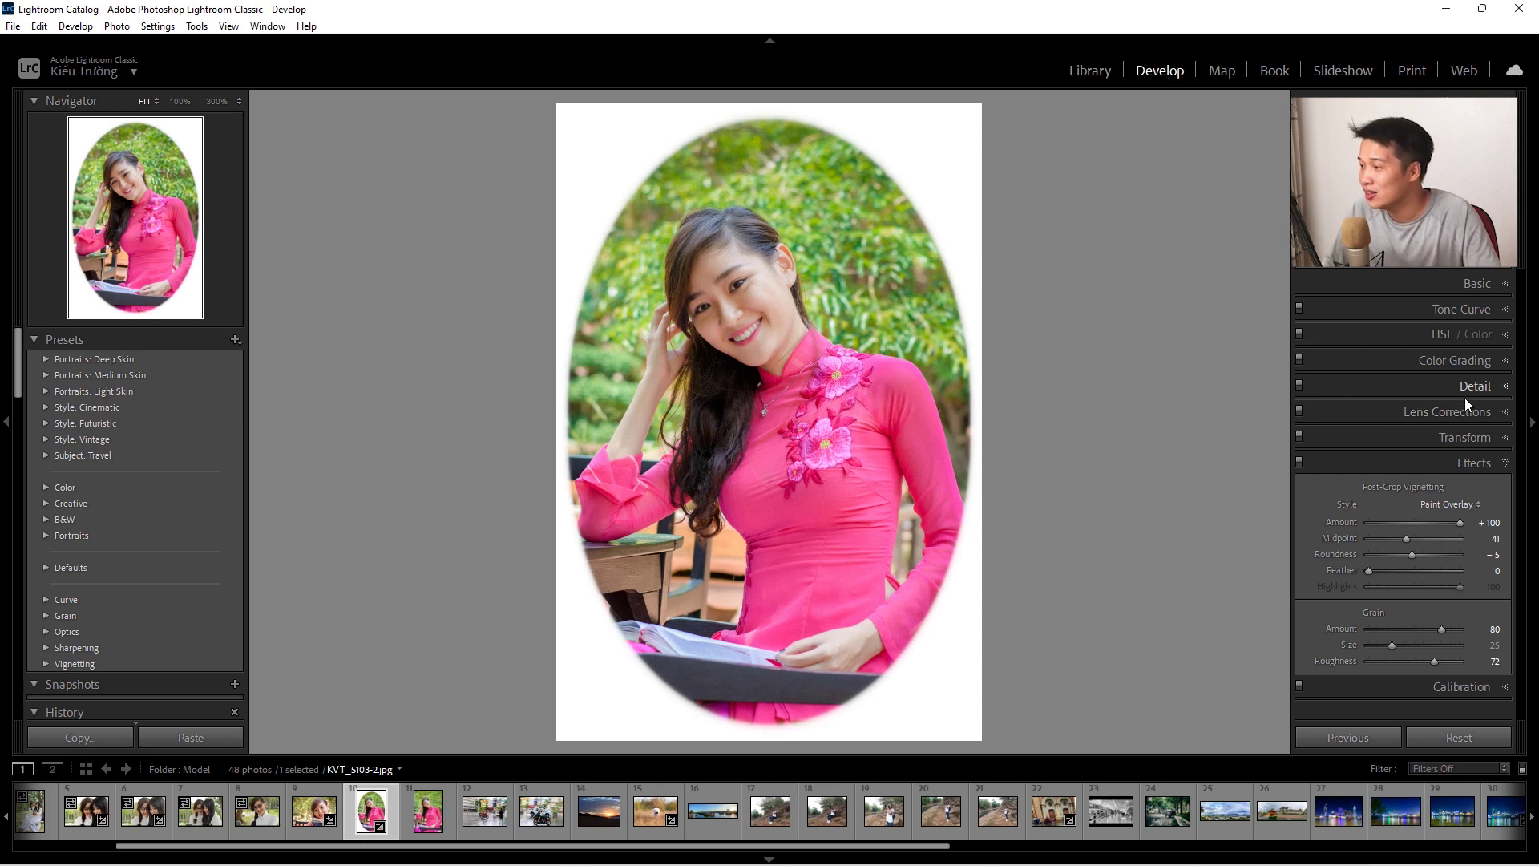
Expand the Basic panel and apply the Vintage 07 profile from the Profile Browser.
left_click(1454, 285)
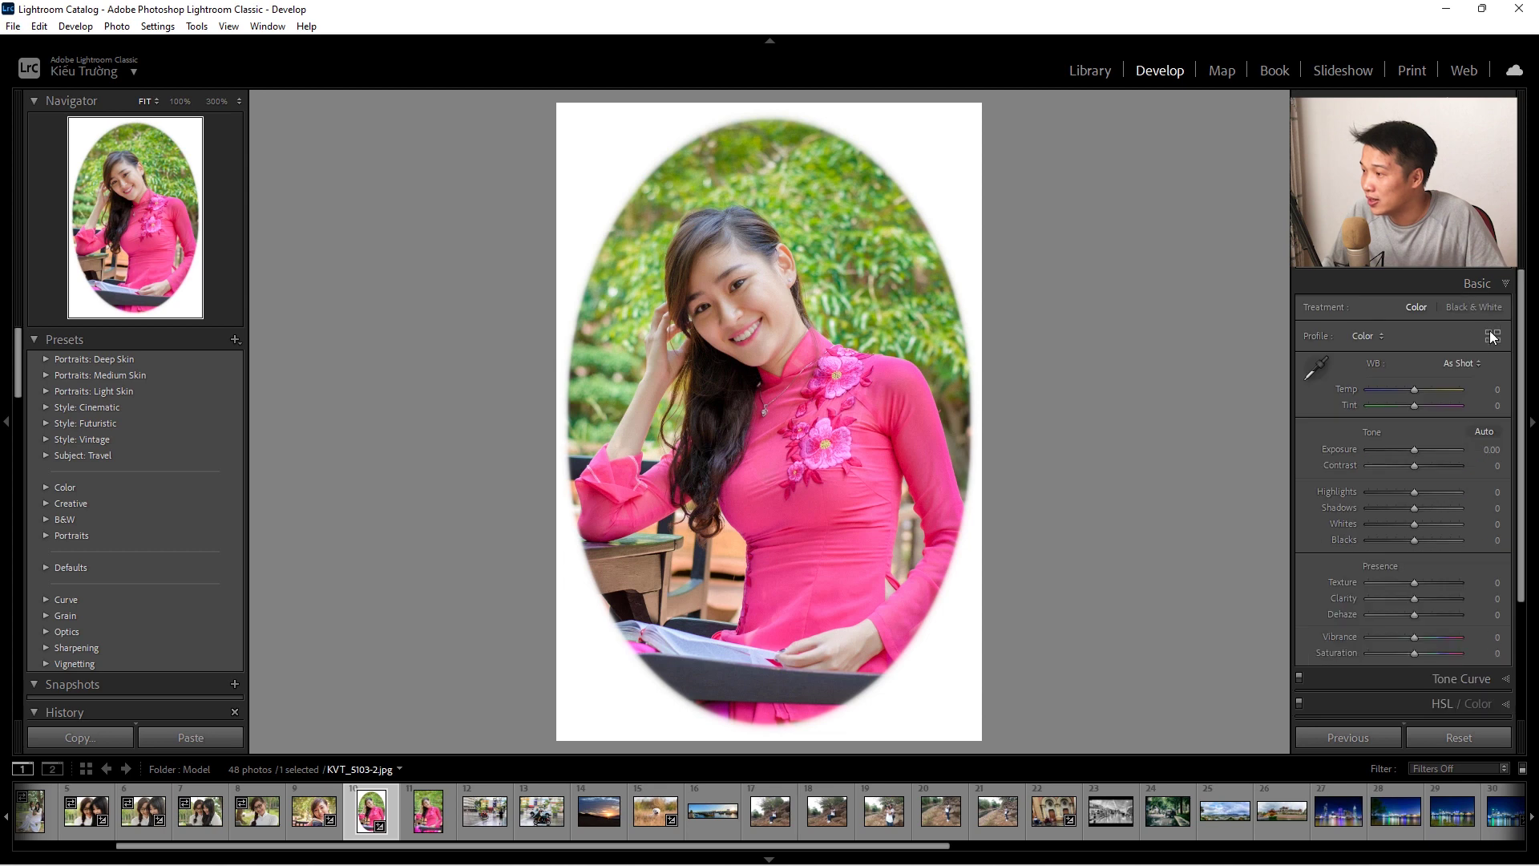
left_click(1491, 337)
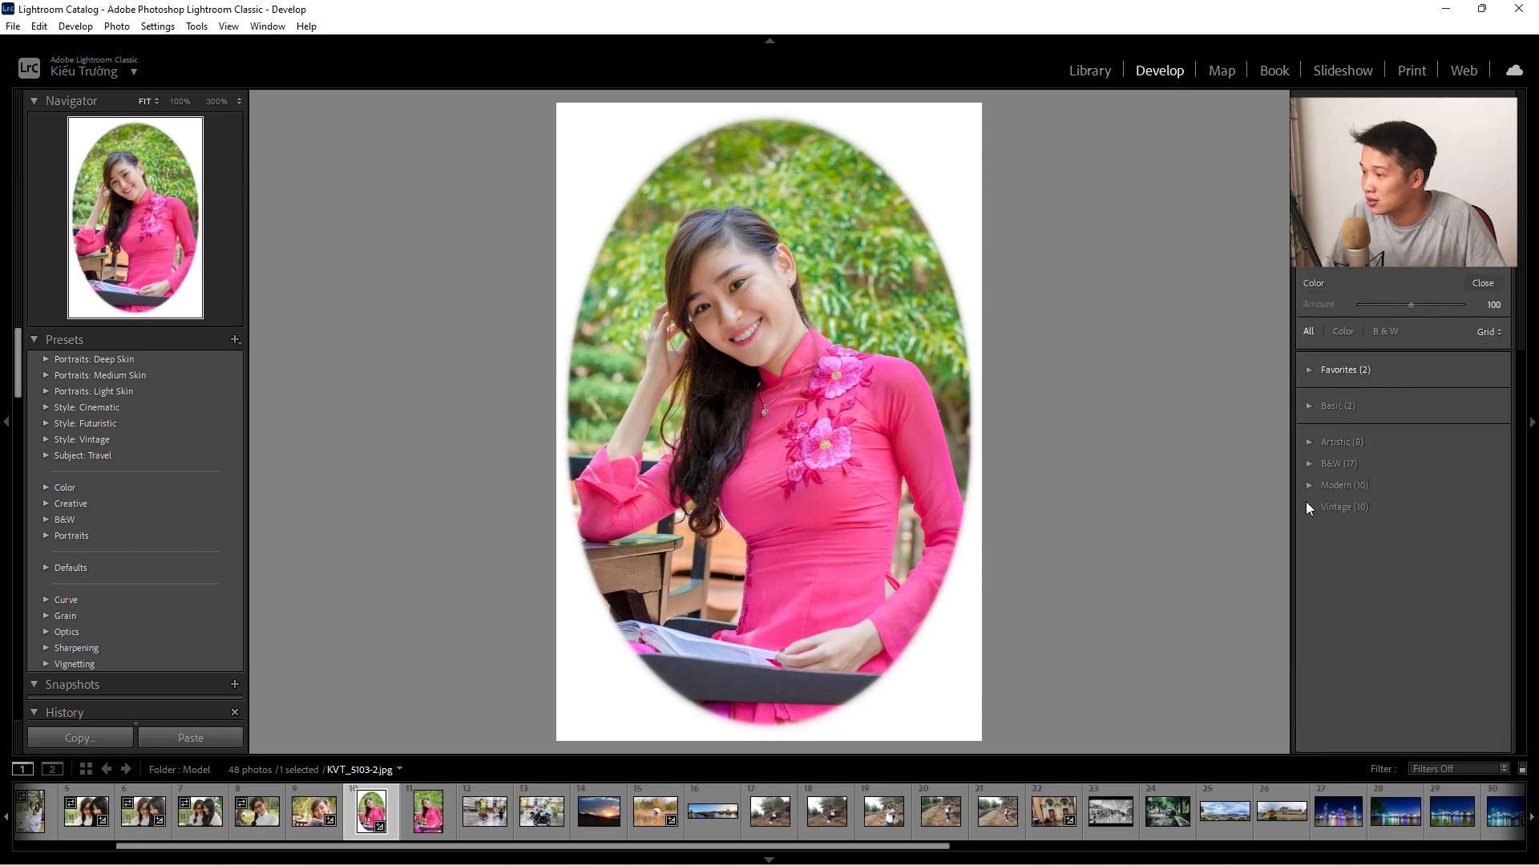
left_click(1308, 504)
scroll(1363, 561, "down", 1)
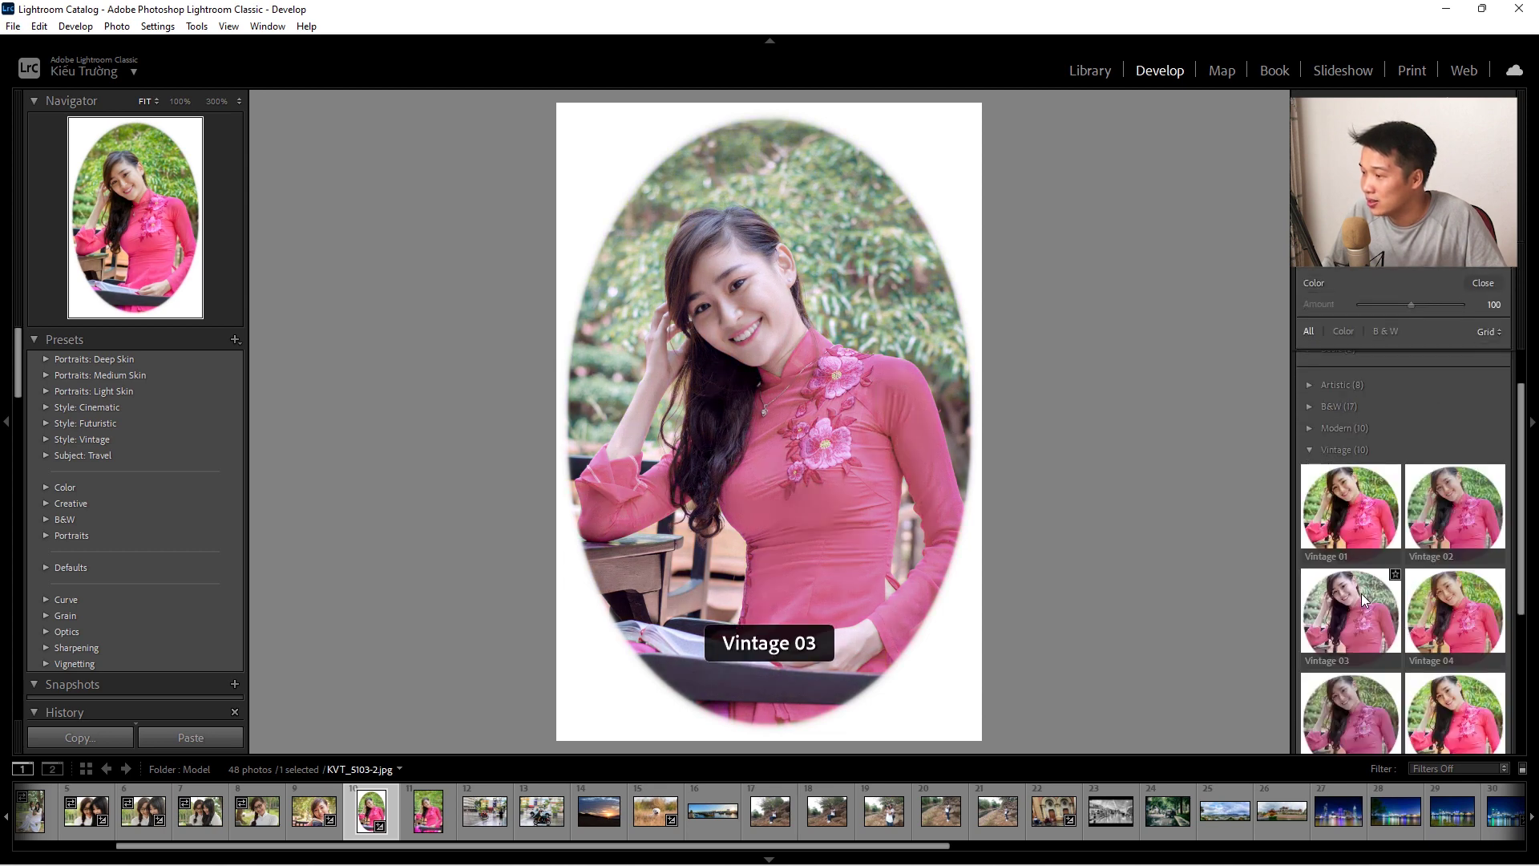
scroll(1363, 601, "down", 1)
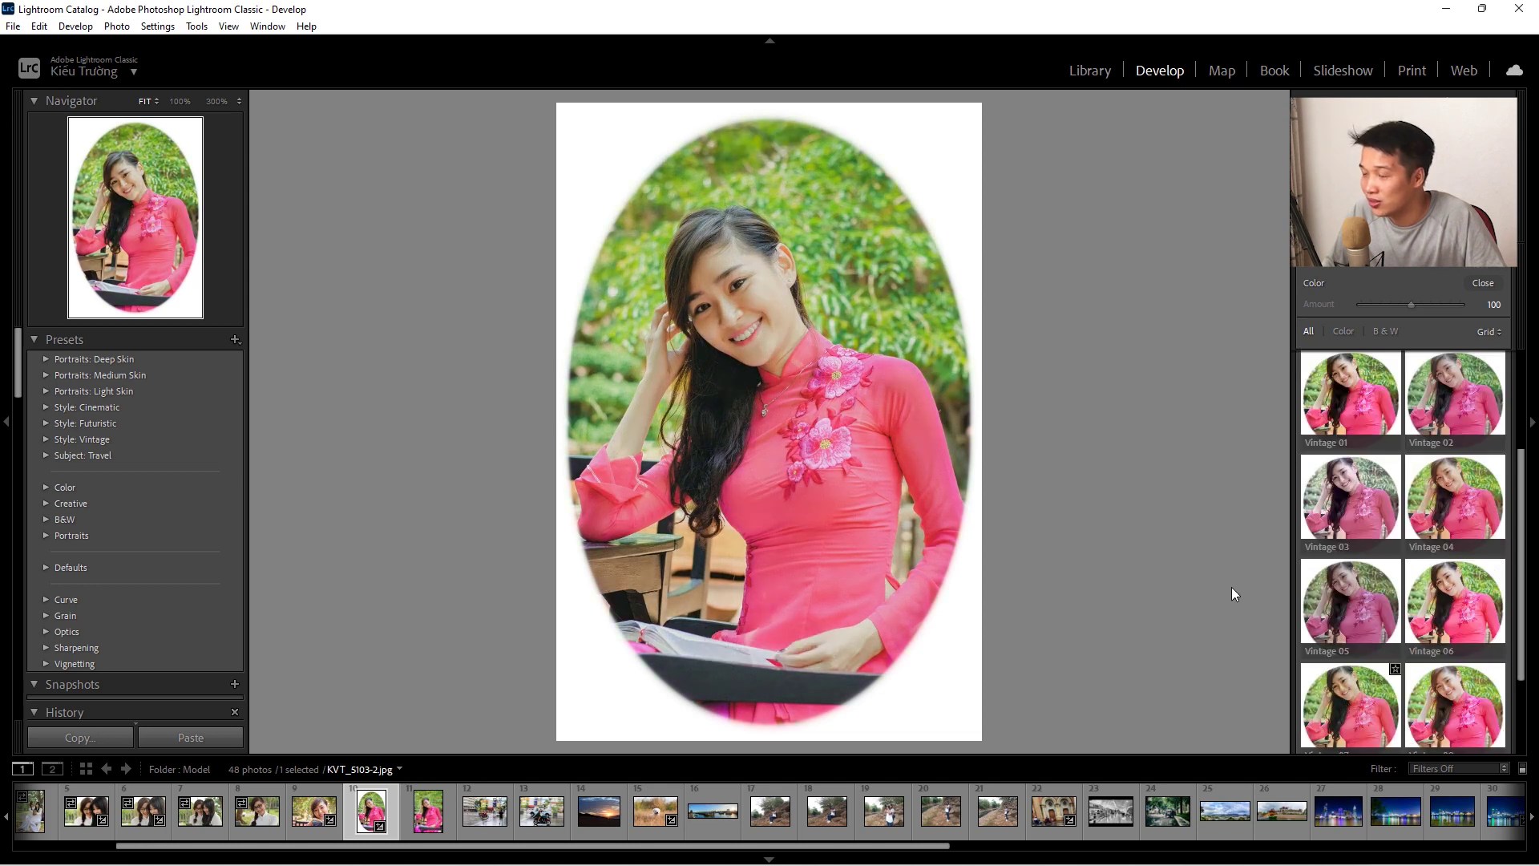
double_click(1347, 708)
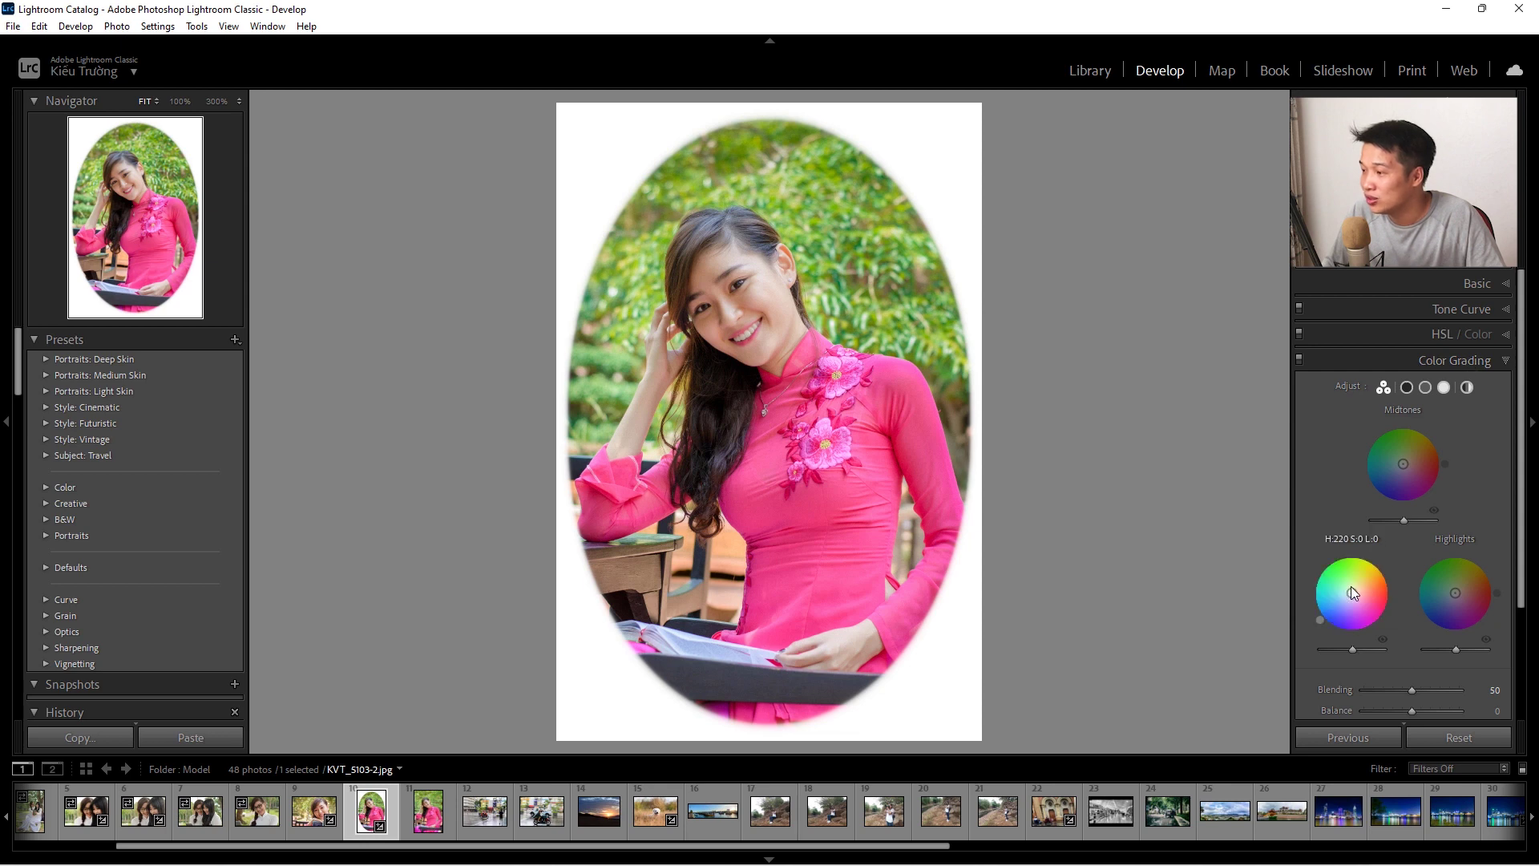
Tint shadows toward blue and highlights toward red, and reset Balance to 0.
mouse_move(1351, 593)
mouse_move(1319, 620)
left_mouse_down()
mouse_move(1351, 601)
mouse_move(1335, 609)
left_mouse_up()
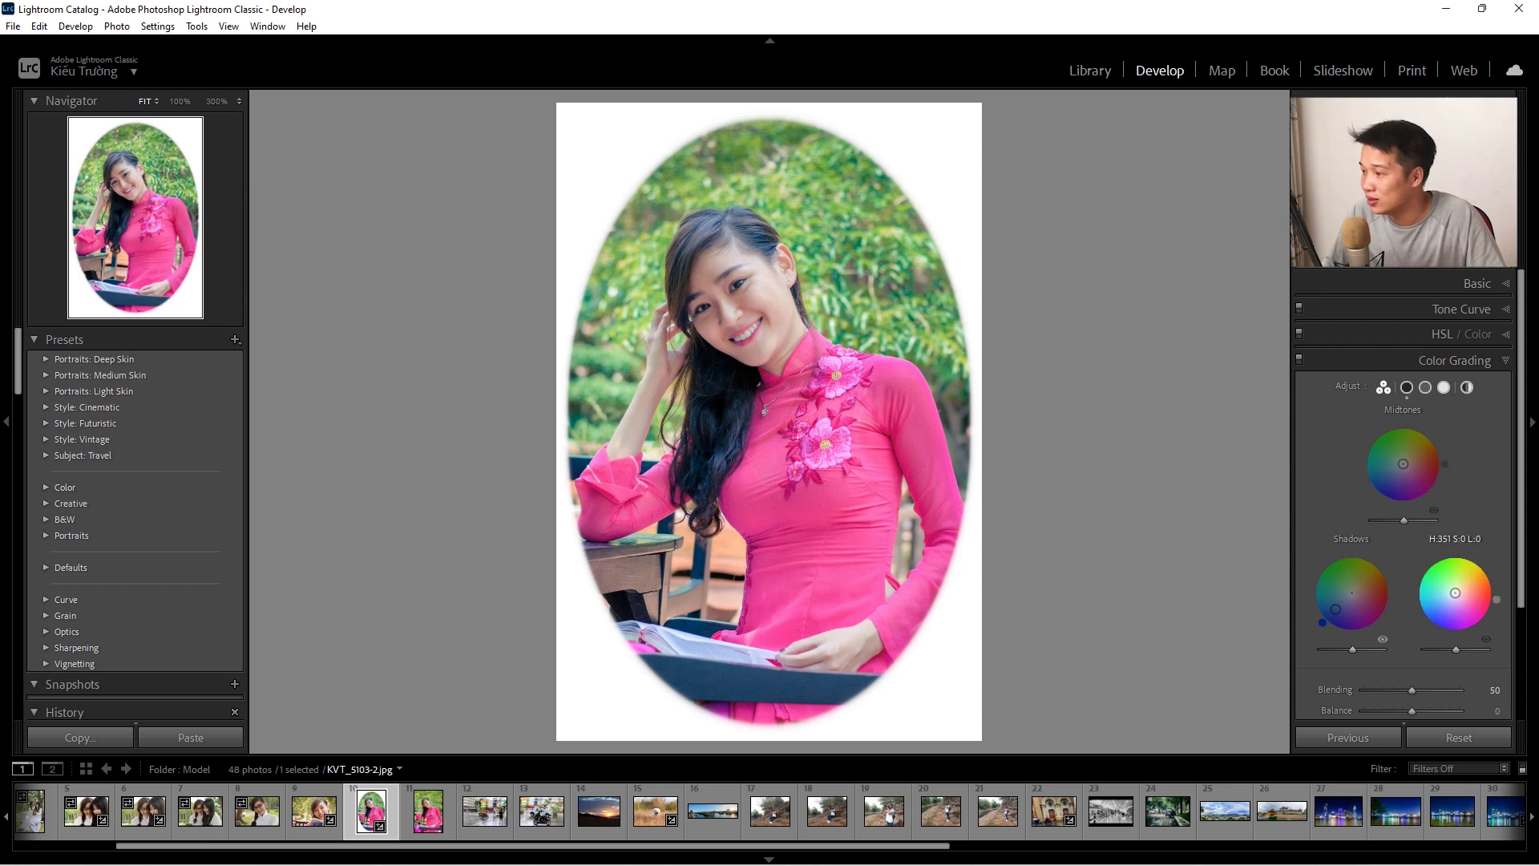
left_click_drag(1484, 586, 1462, 592)
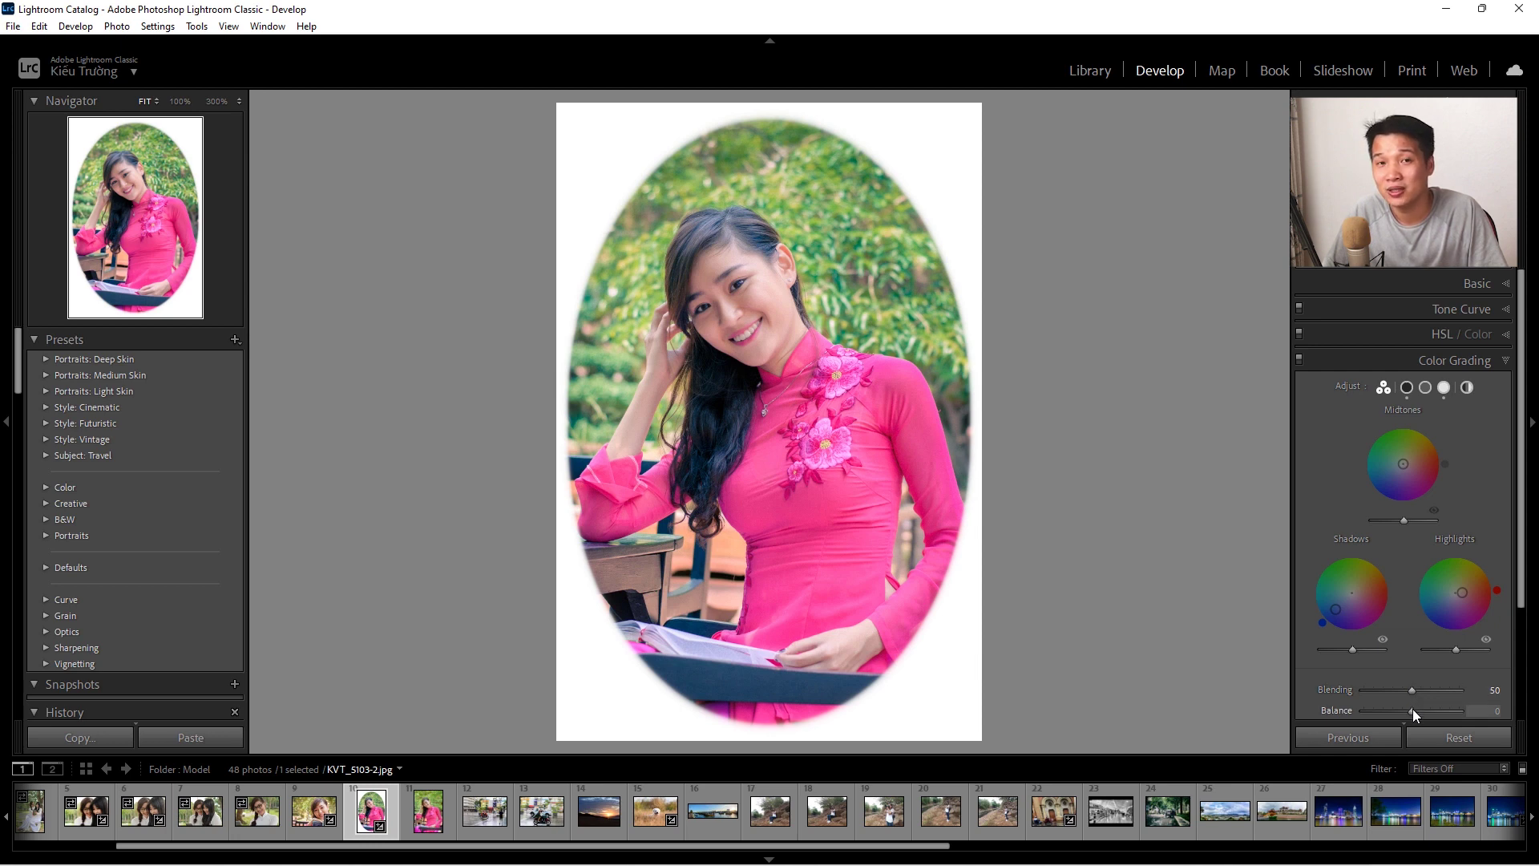
double_click(1429, 710)
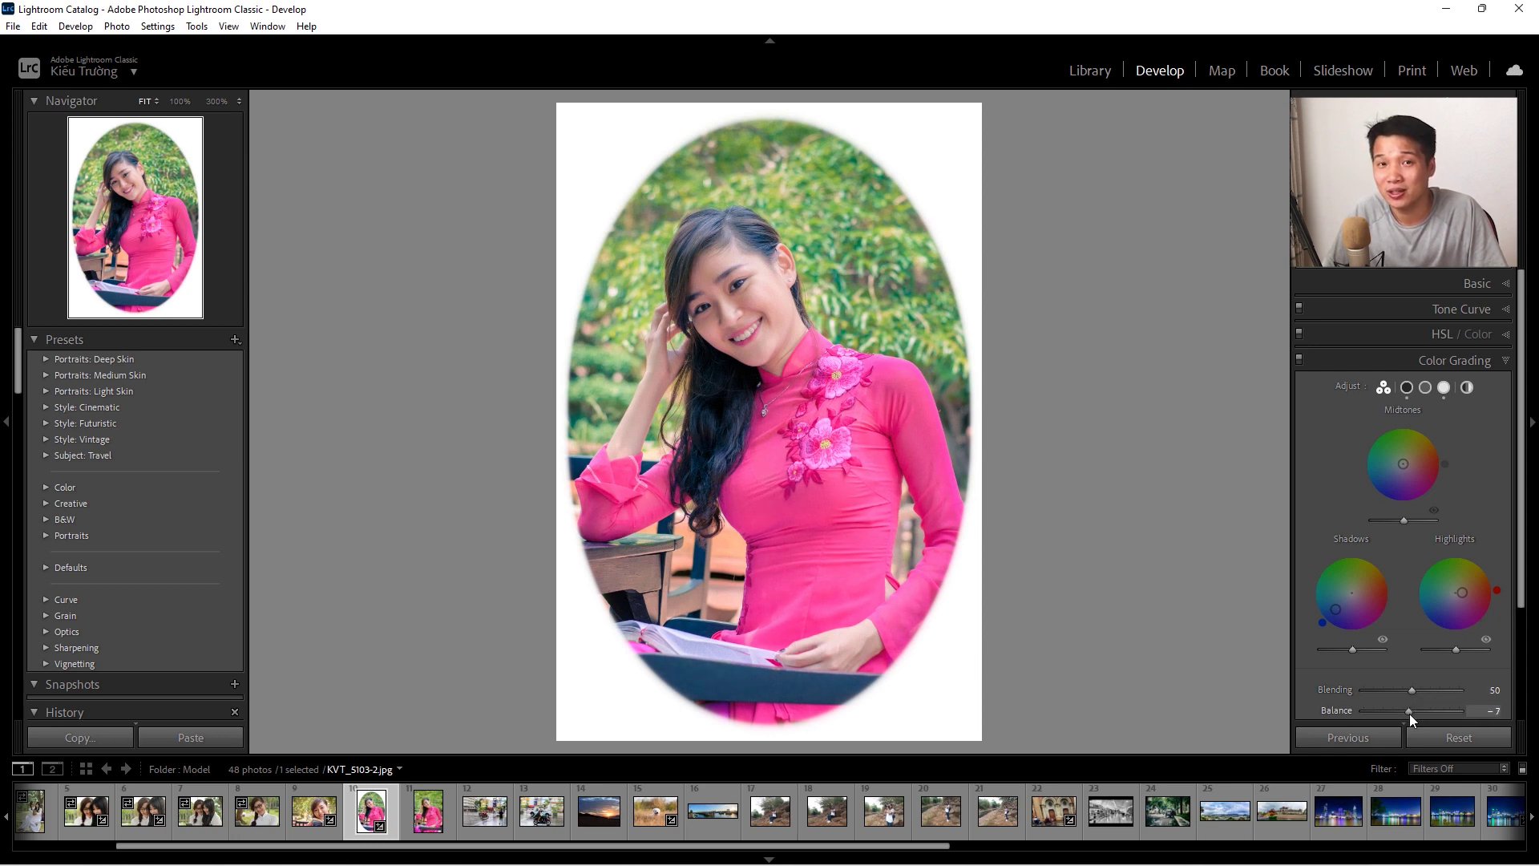
double_click(1411, 708)
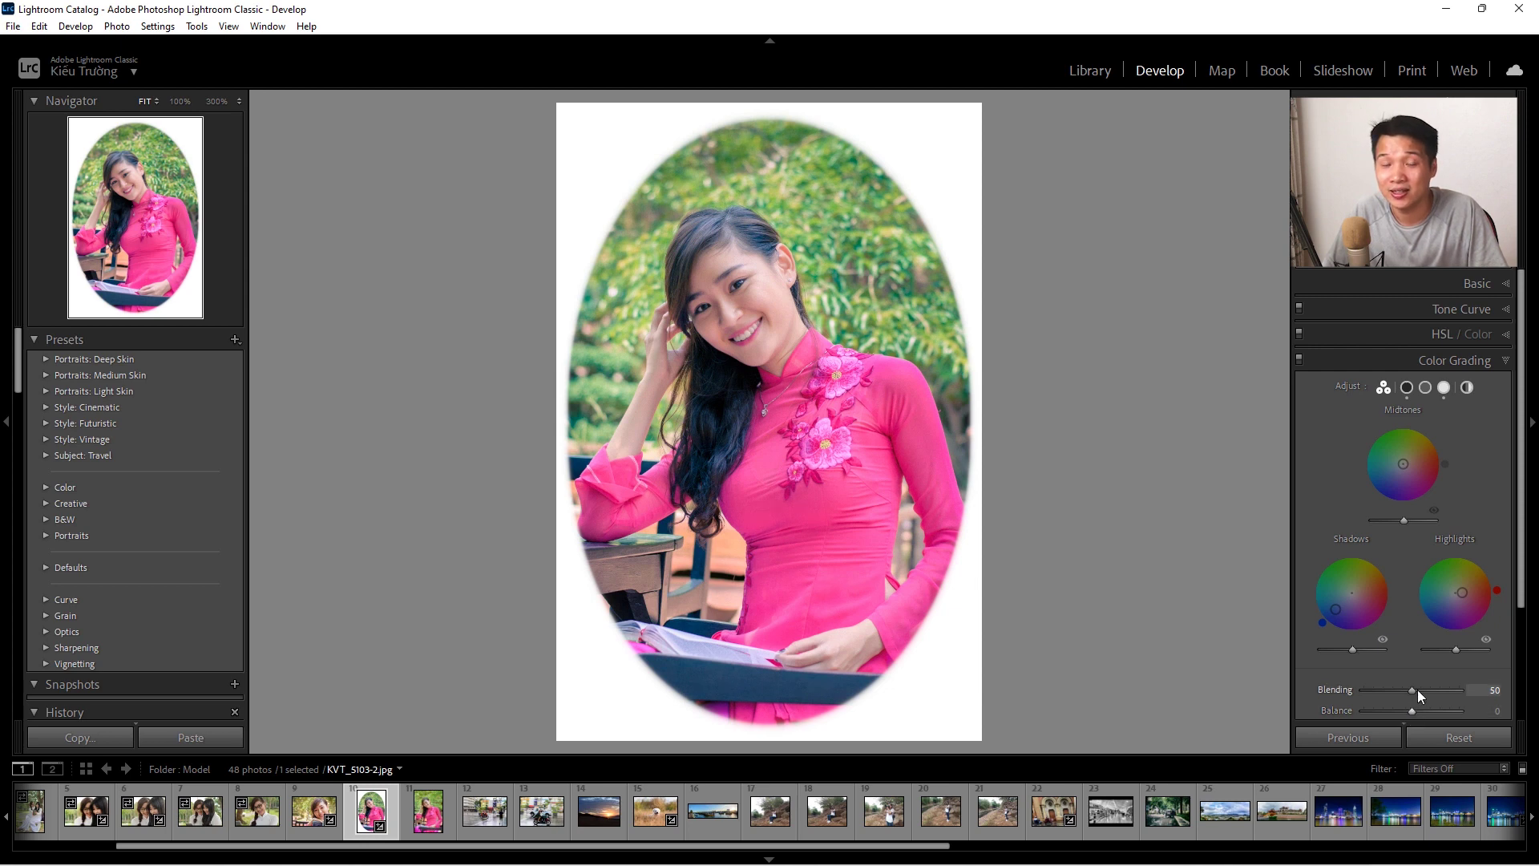